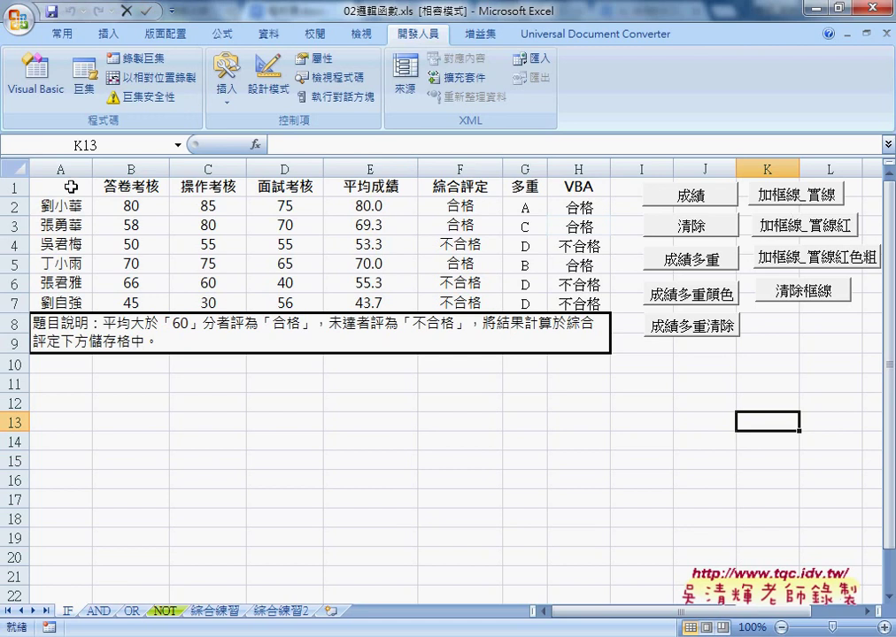
Run the red, thick red and clear-border macros on the A1:H7 score table
{"action": "left_click_drag", "start_coordinate": [70, 187], "coordinate": [583, 301]}
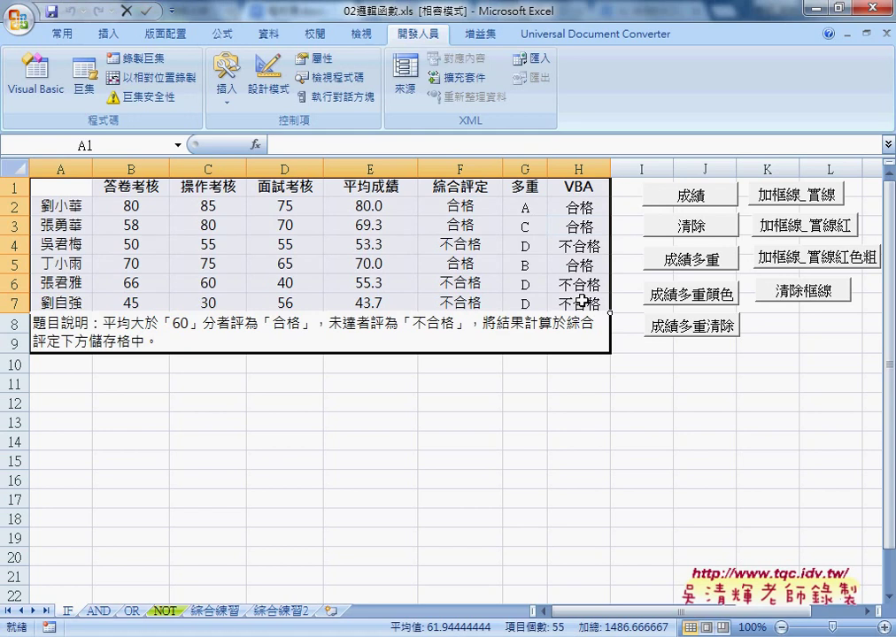
{"action": "left_click", "coordinate": [690, 383]}
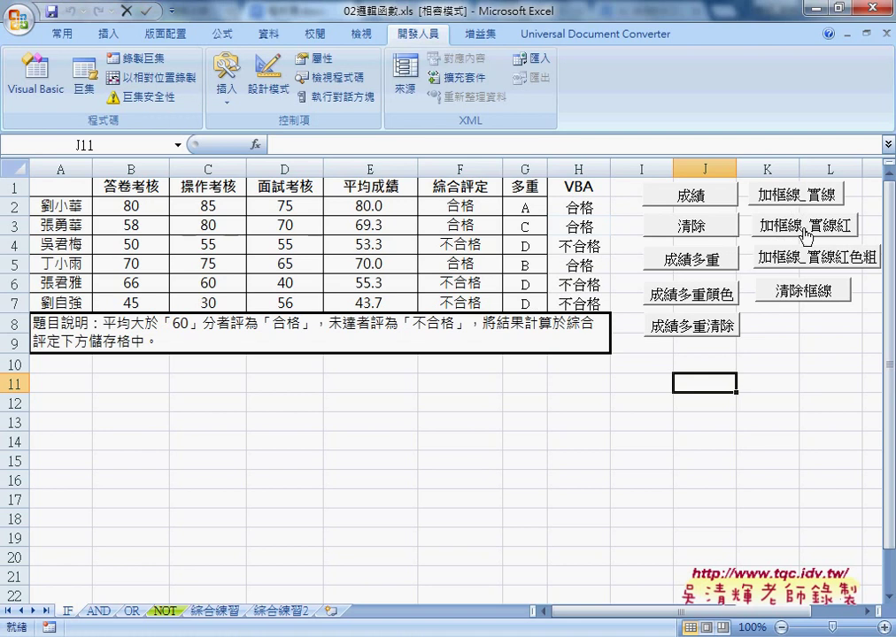
{"action": "left_click", "coordinate": [805, 232]}
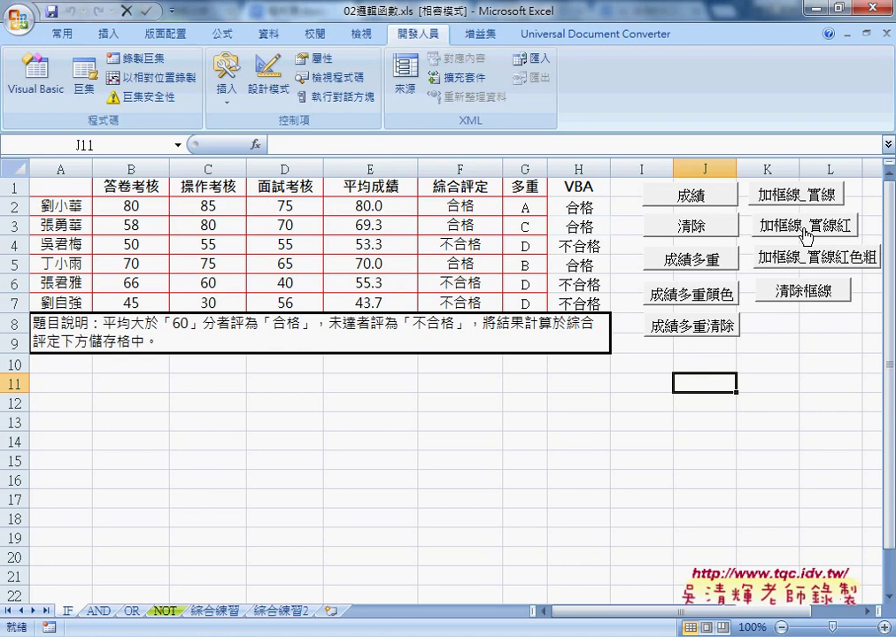
{"action": "left_click", "coordinate": [811, 256]}
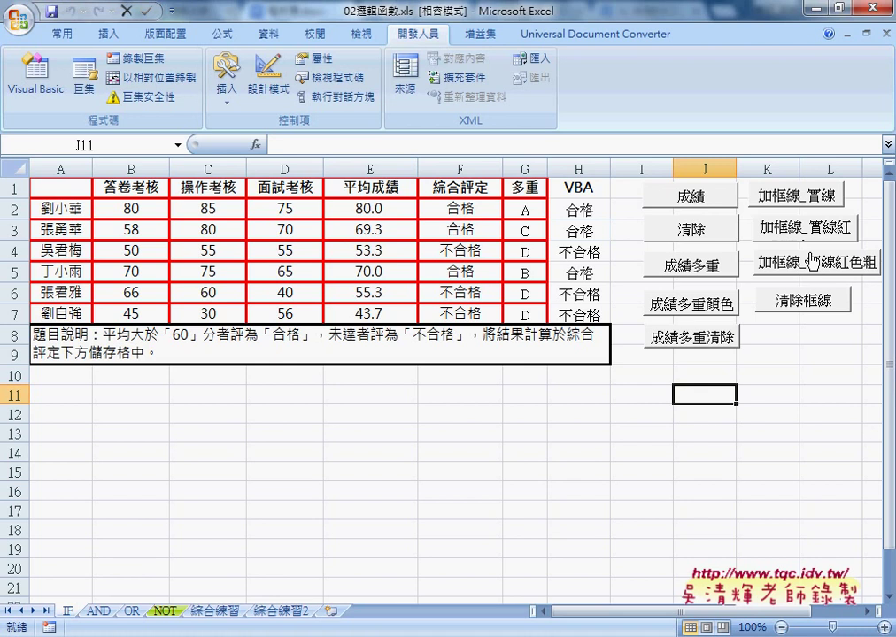
{"action": "left_click", "coordinate": [802, 302]}
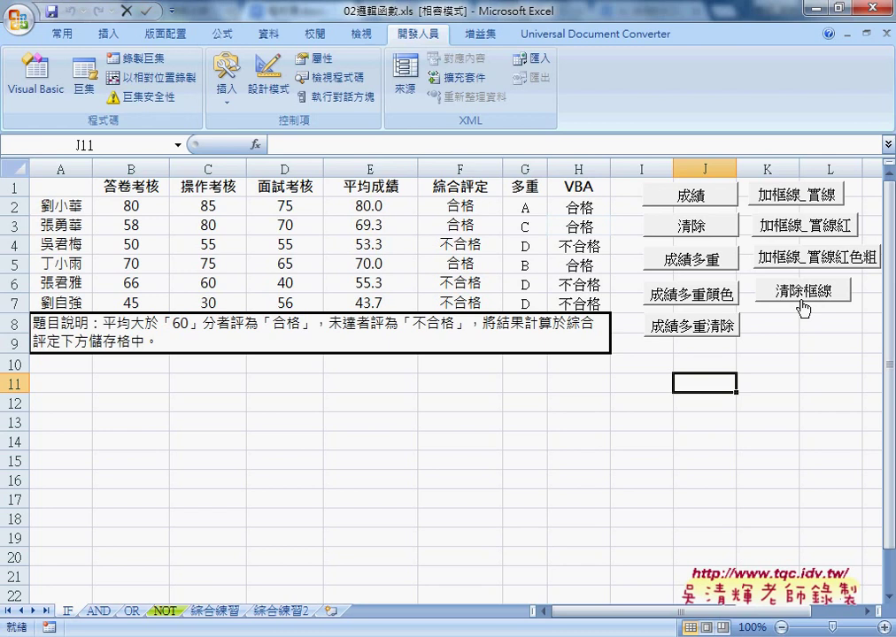
{"action": "right_click", "coordinate": [696, 295]}
{"action": "left_click", "coordinate": [746, 440]}
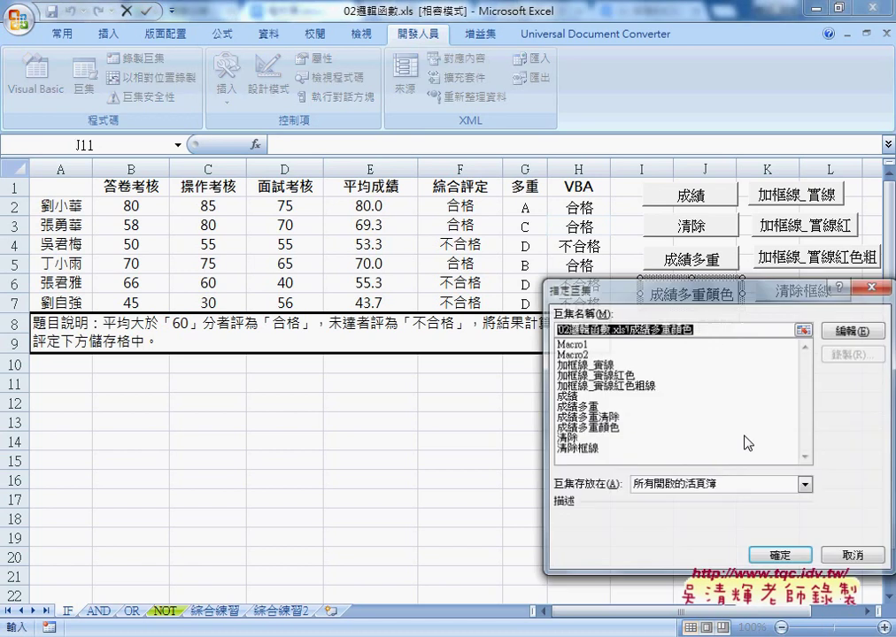
{"action": "left_click", "coordinate": [843, 443]}
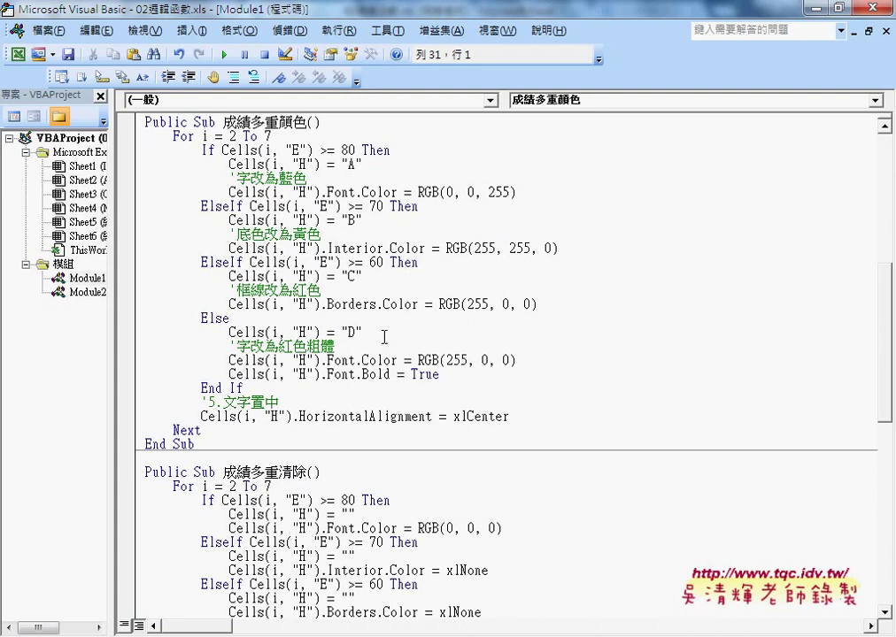
{"action": "left_click", "coordinate": [354, 275]}
{"action": "left_click_drag", "start_coordinate": [327, 305], "coordinate": [420, 304]}
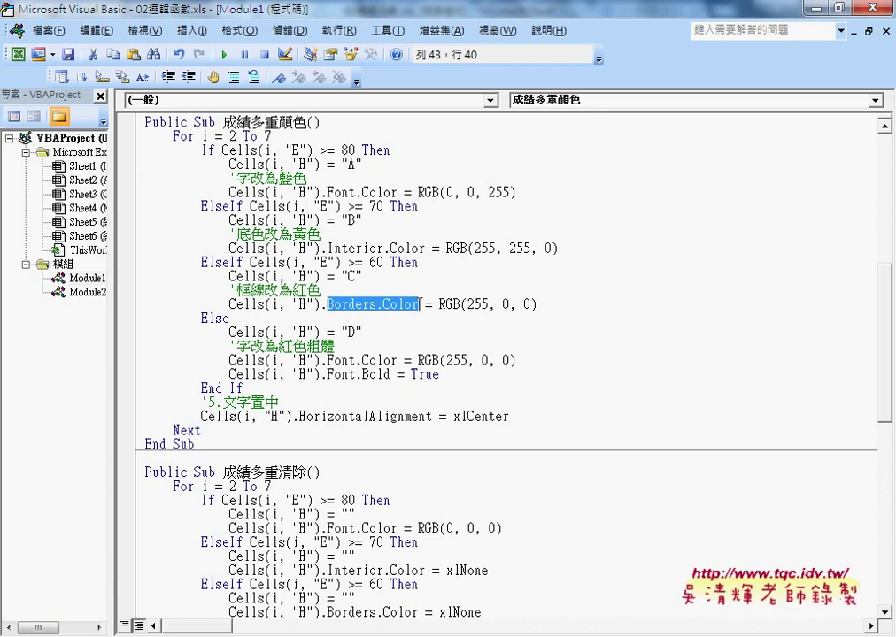
{"action": "left_click", "coordinate": [230, 303]}
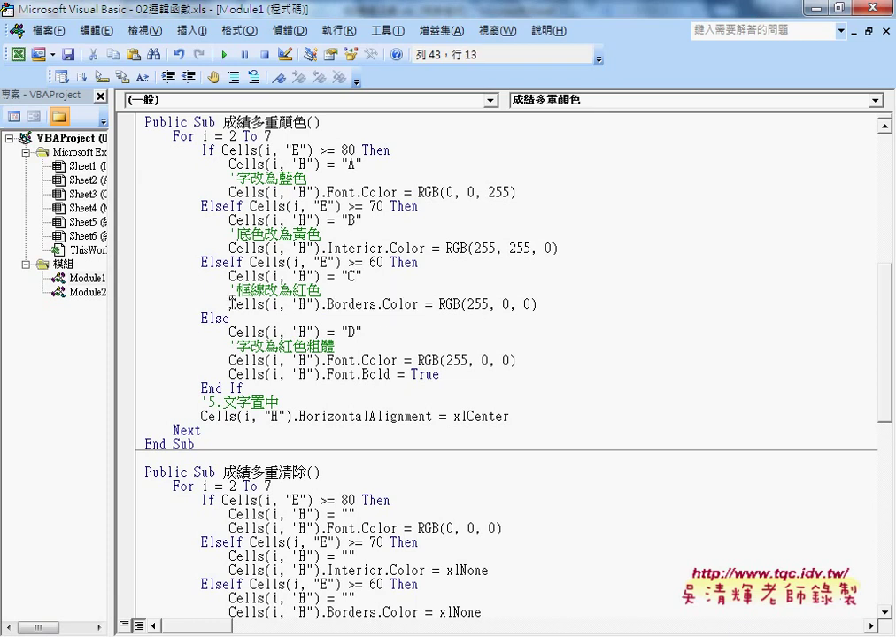
{"action": "left_click_drag", "start_coordinate": [231, 304], "coordinate": [322, 305]}
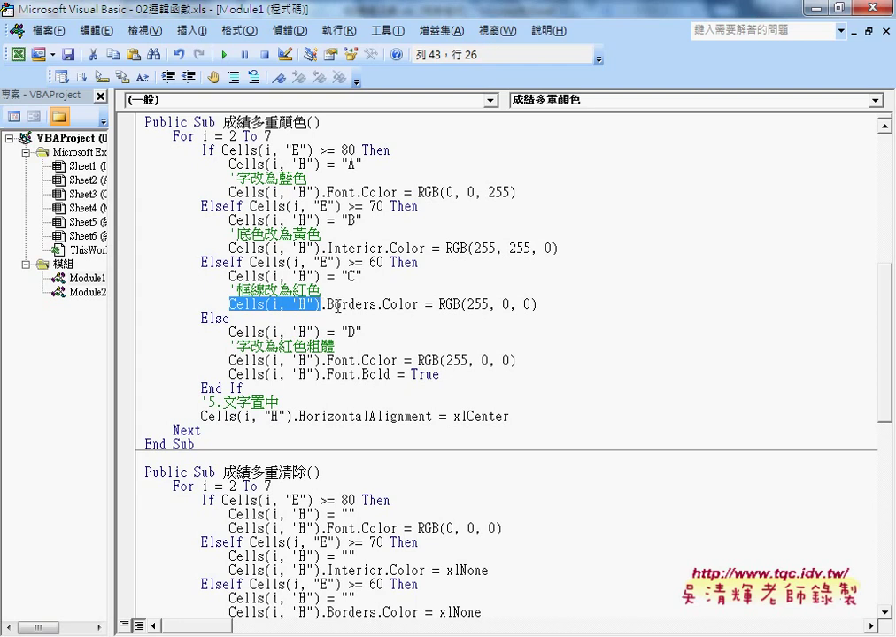
{"action": "left_click_drag", "start_coordinate": [328, 304], "coordinate": [420, 304]}
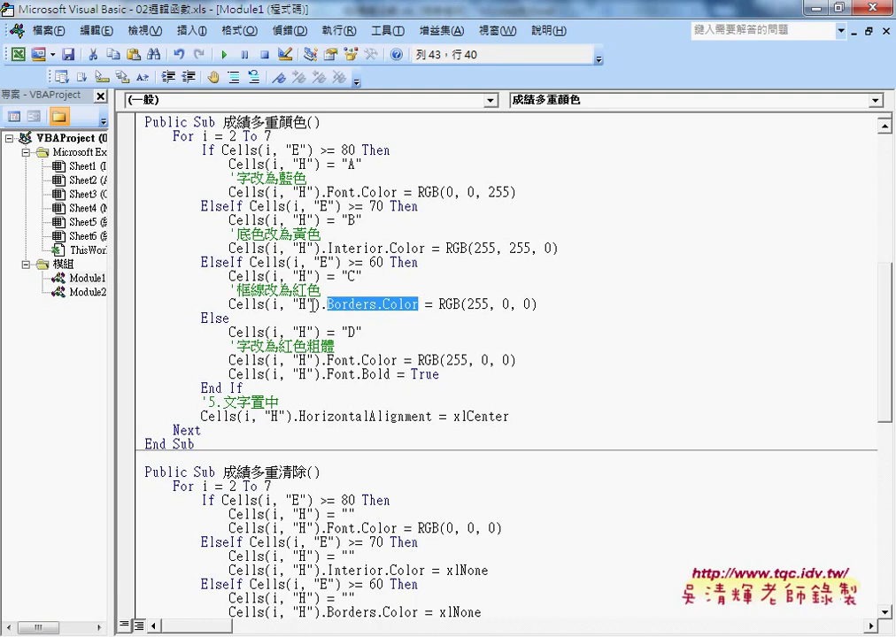
{"action": "left_click_drag", "start_coordinate": [229, 304], "coordinate": [305, 310]}
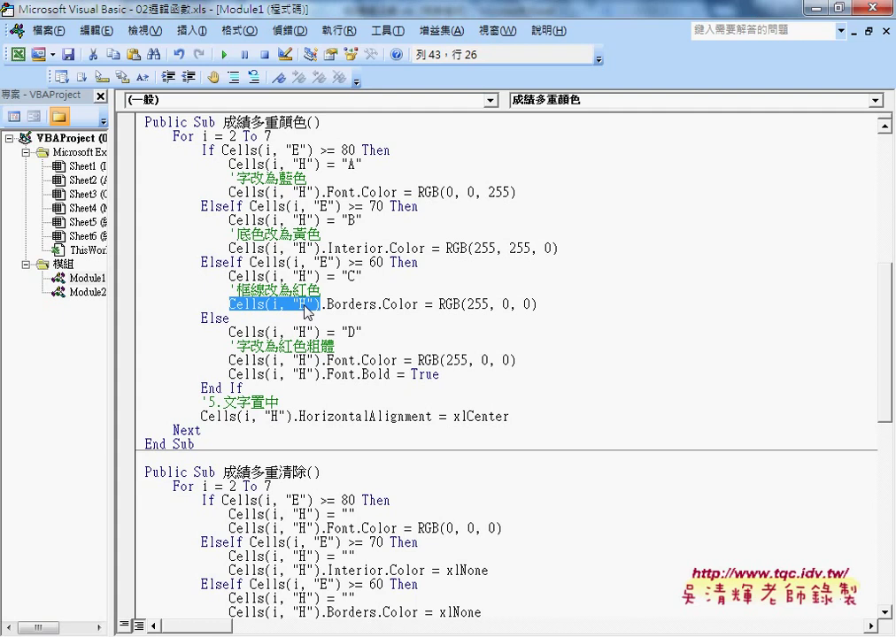
Open the 加框線_實線 button's macro code through Assign Macro > Edit
{"action": "left_click", "coordinate": [881, 8]}
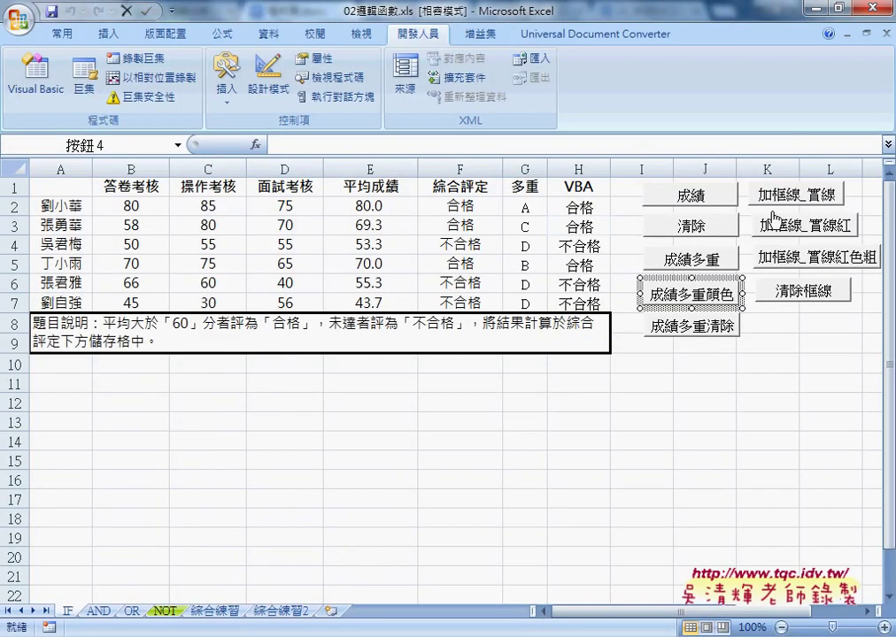
{"action": "right_click", "coordinate": [753, 194]}
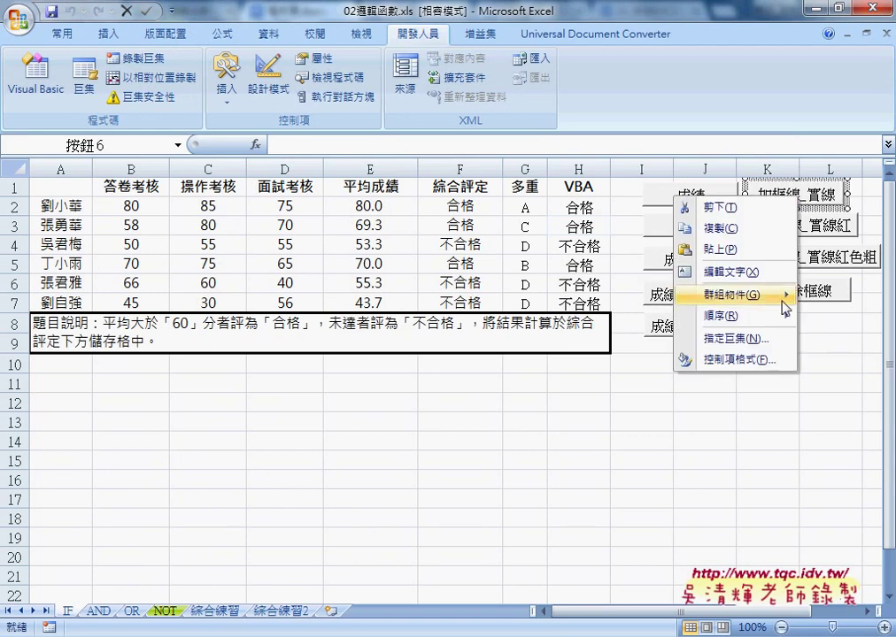
{"action": "left_click", "coordinate": [766, 339]}
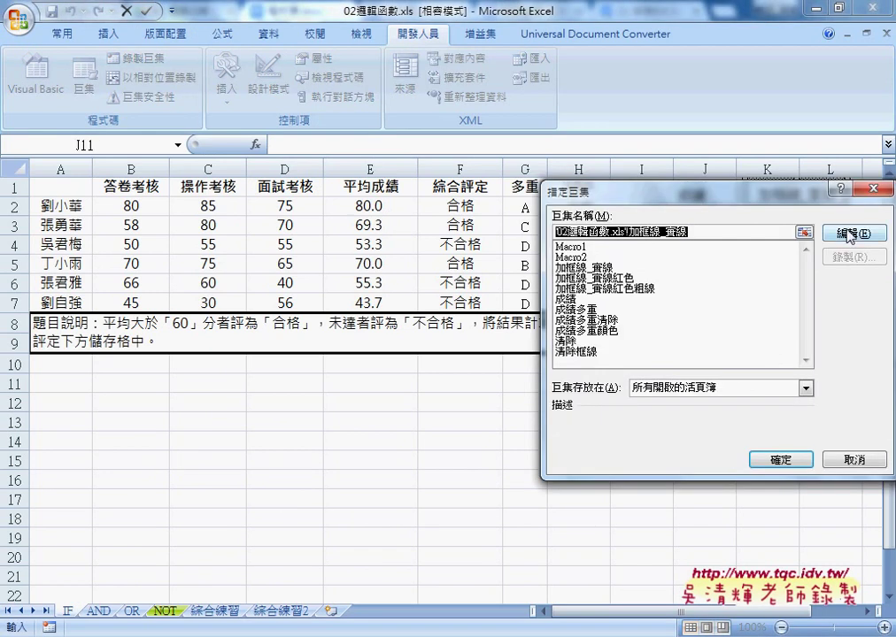
{"action": "left_click", "coordinate": [845, 232]}
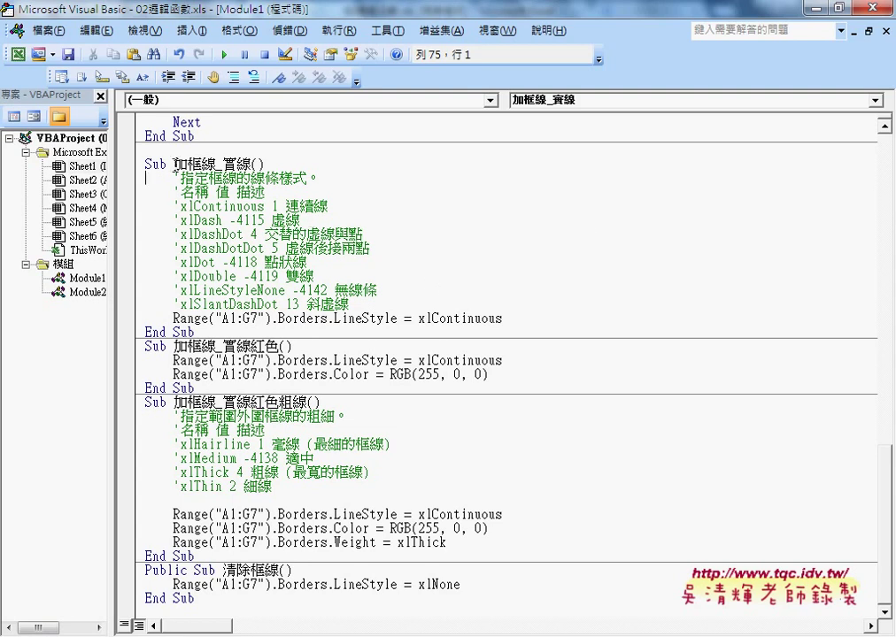
Open the Add Procedure dialog, cancel it, and select the line-style comment lines
{"action": "left_click", "coordinate": [190, 30]}
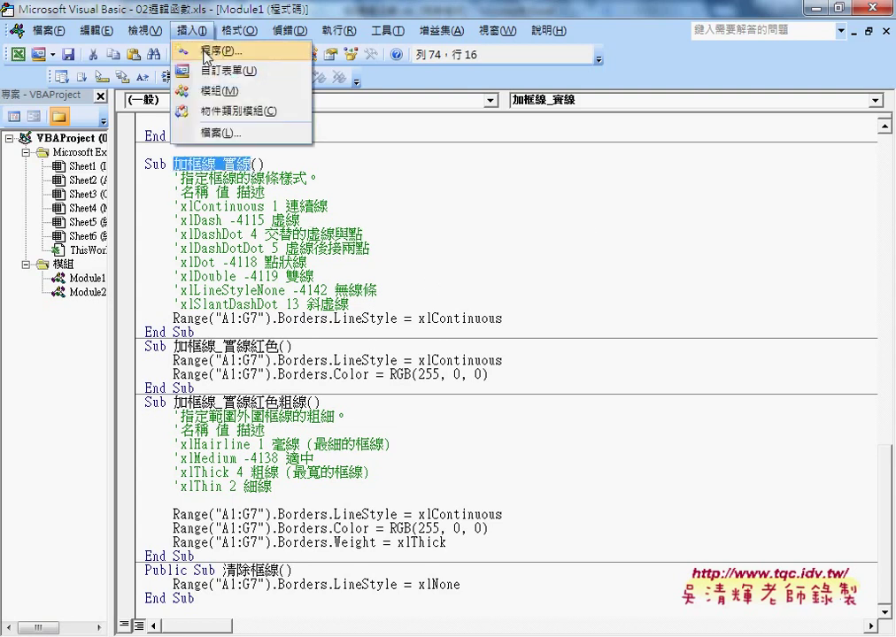
{"action": "left_click", "coordinate": [218, 56]}
{"action": "left_click_drag", "start_coordinate": [415, 152], "coordinate": [418, 182]}
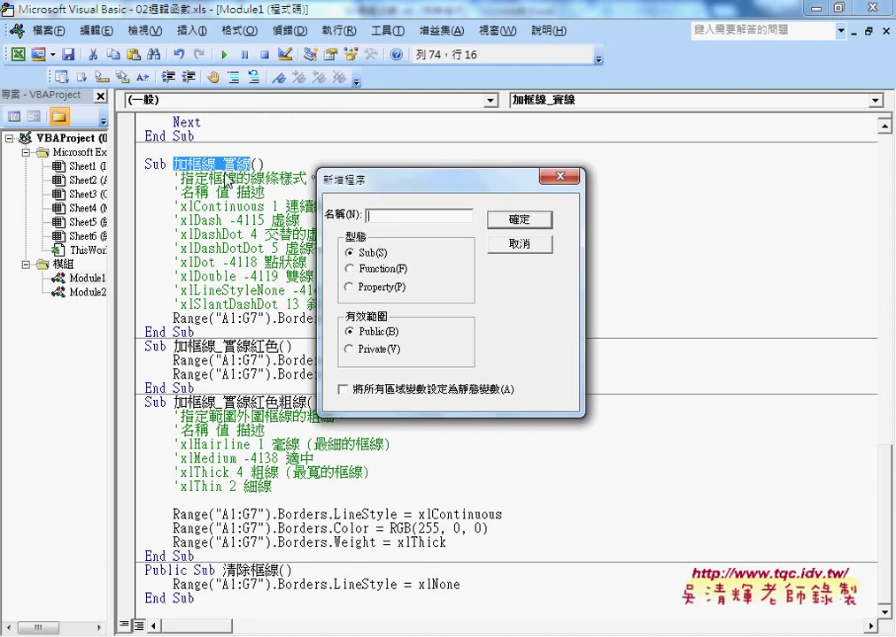
{"action": "left_click", "coordinate": [528, 255]}
{"action": "mouse_move", "coordinate": [350, 304]}
{"action": "left_mouse_down"}
{"action": "mouse_move", "coordinate": [141, 213]}
{"action": "mouse_move", "coordinate": [144, 178]}
{"action": "left_mouse_up"}
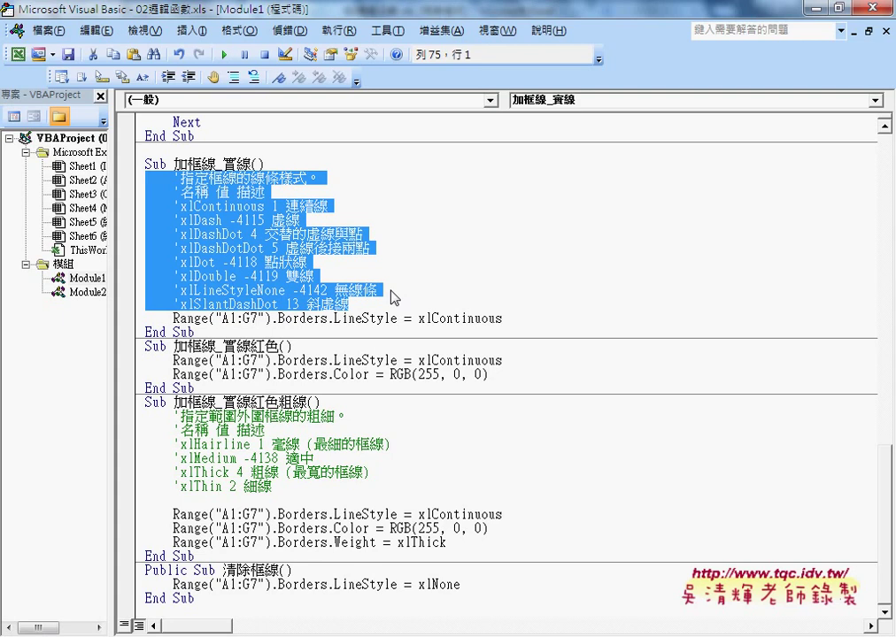
Delete the selected line-style comments and place the caret after Range("A1:G7")
{"action": "key", "text": "Delete"}
{"action": "key", "text": "Delete"}
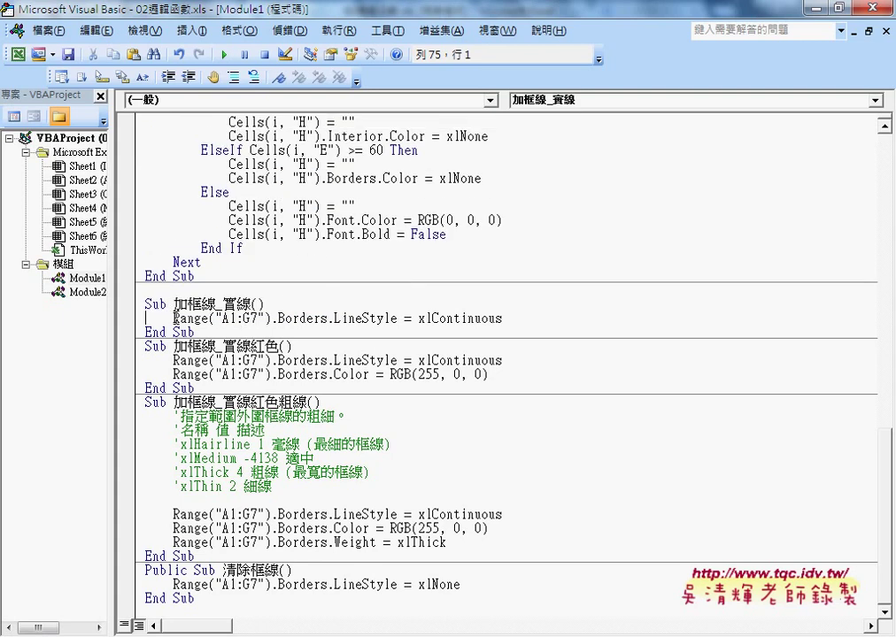
{"action": "left_click_drag", "start_coordinate": [174, 318], "coordinate": [209, 318]}
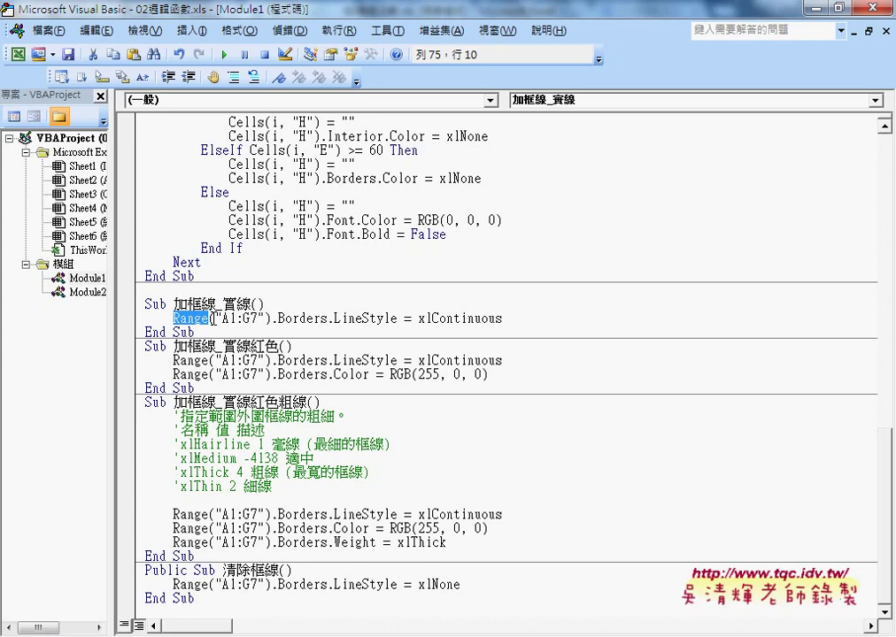
{"action": "left_click_drag", "start_coordinate": [222, 317], "coordinate": [508, 321]}
{"action": "key", "text": "Left"}
{"action": "key", "text": "Right"}
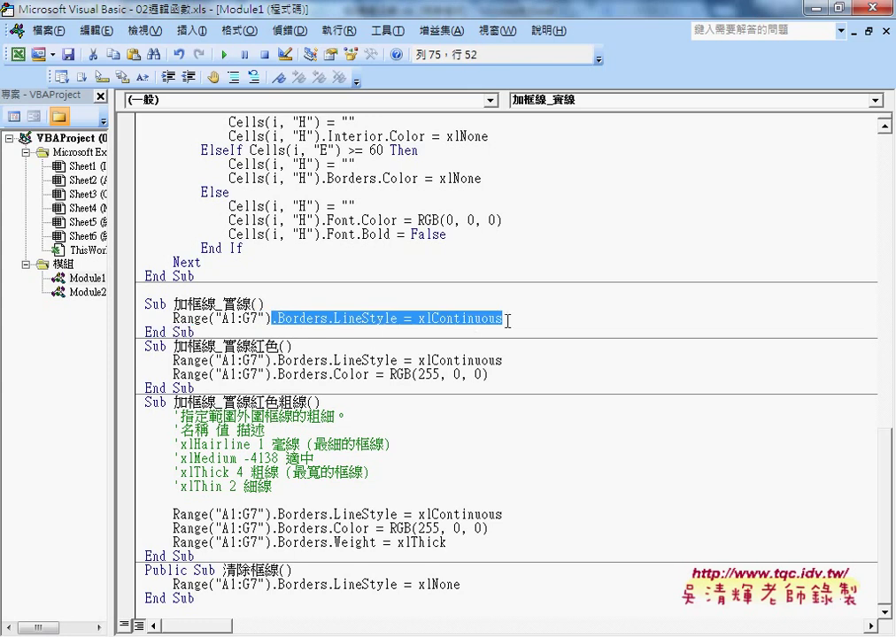
Extend the statement to Range("A1:G7").Borders.LineStyle = using IntelliSense completions
{"action": "type", "text": "."}
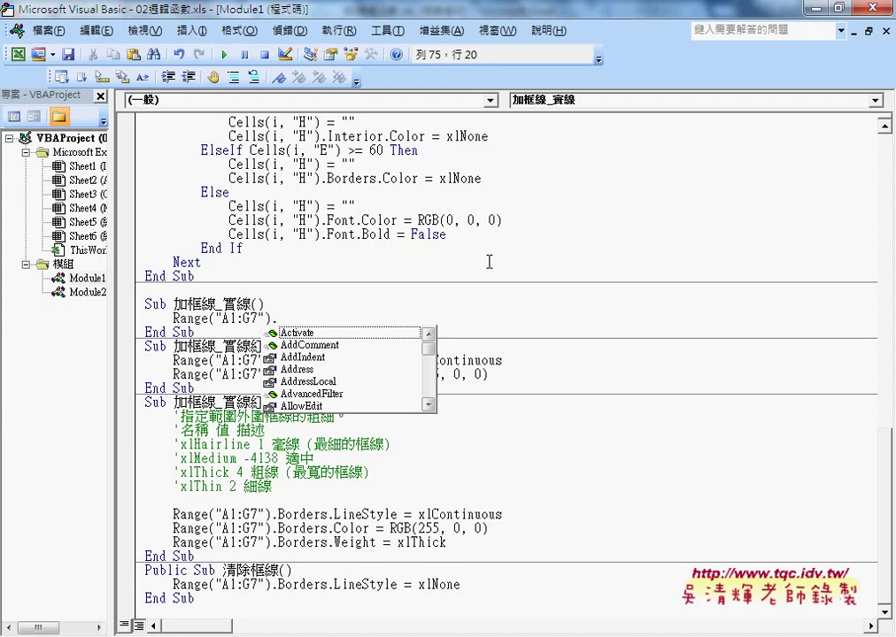
{"action": "type", "text": "Bo"}
{"action": "key", "text": "space"}
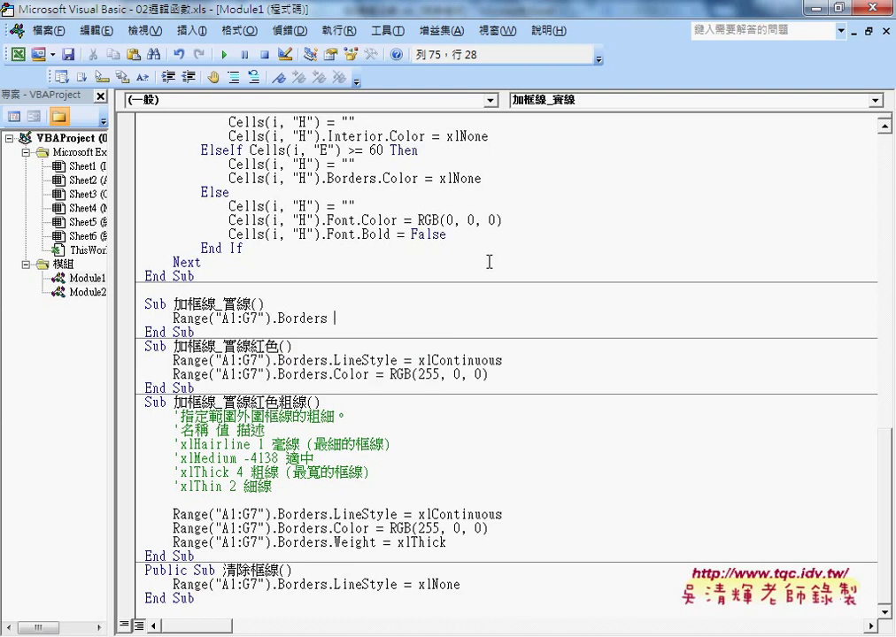
{"action": "key", "text": "BackSpace"}
{"action": "type", "text": "."}
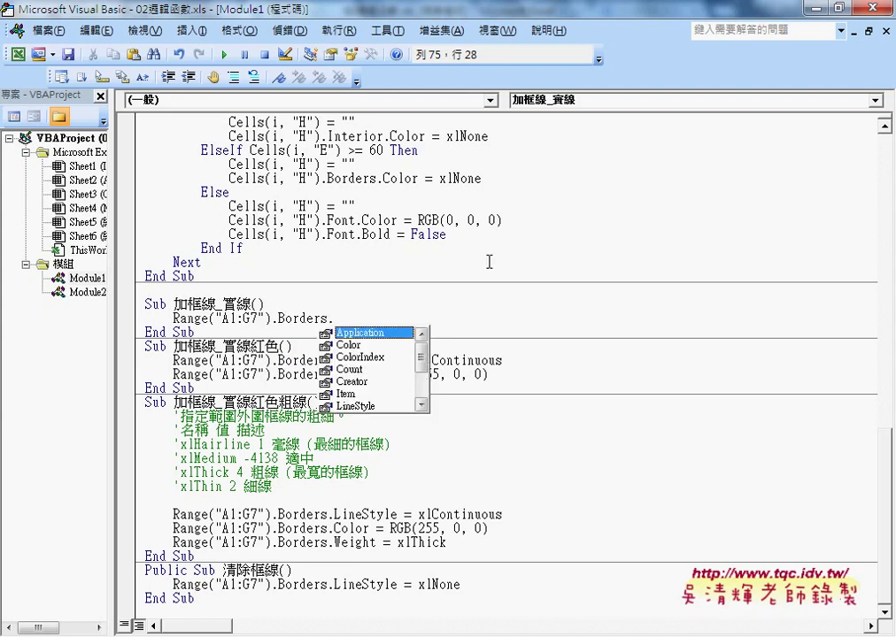
{"action": "key", "text": "Down"}
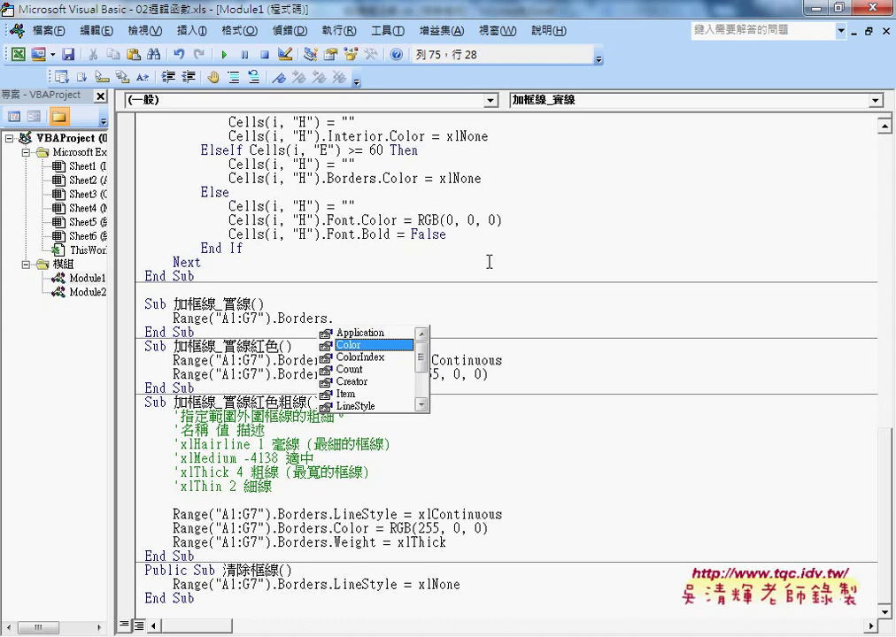
{"action": "key", "text": "Down"}
{"action": "key", "text": "Down"}
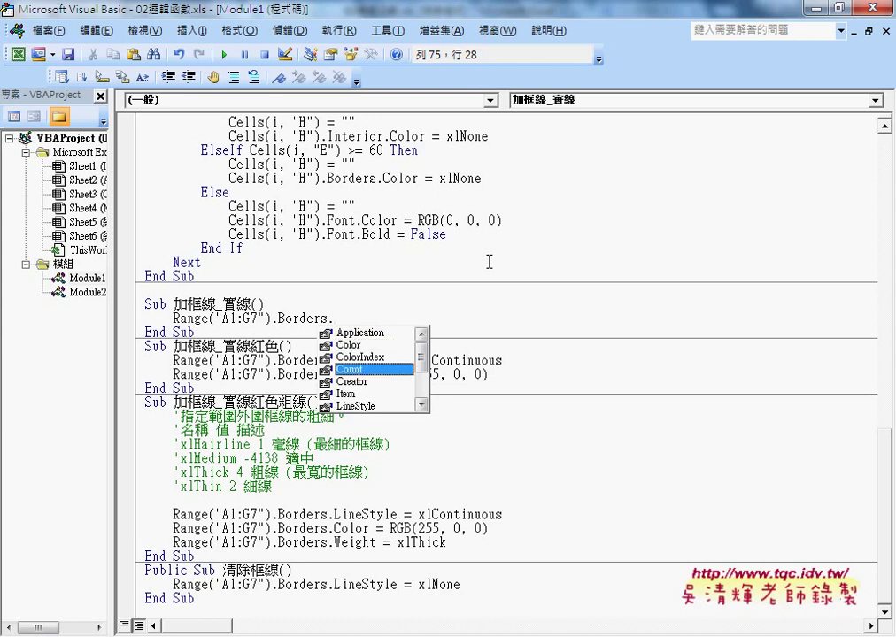
{"action": "key", "text": "Down"}
{"action": "key", "text": "Down"}
{"action": "key", "text": "Down"}
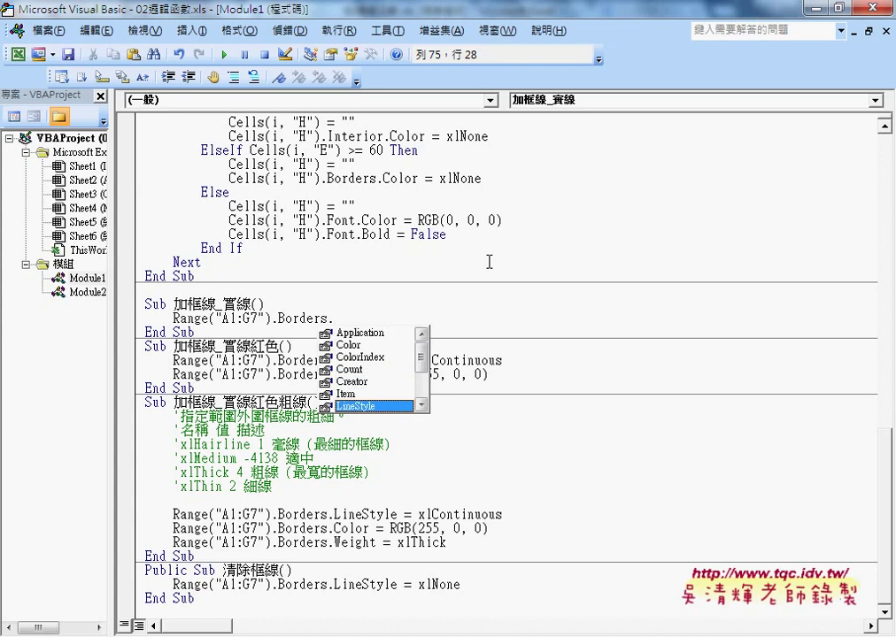
{"action": "key", "text": "space"}
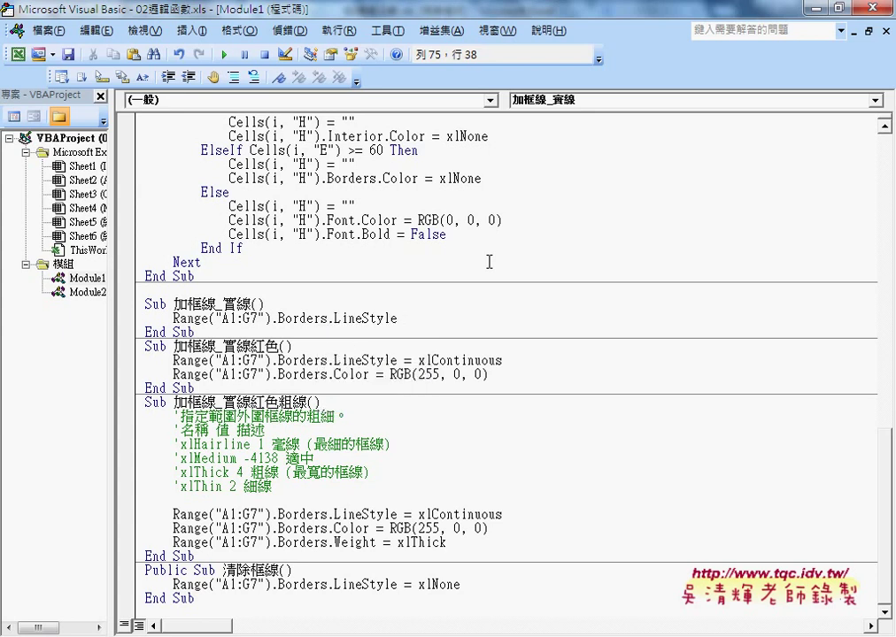
{"action": "type", "text": "-"}
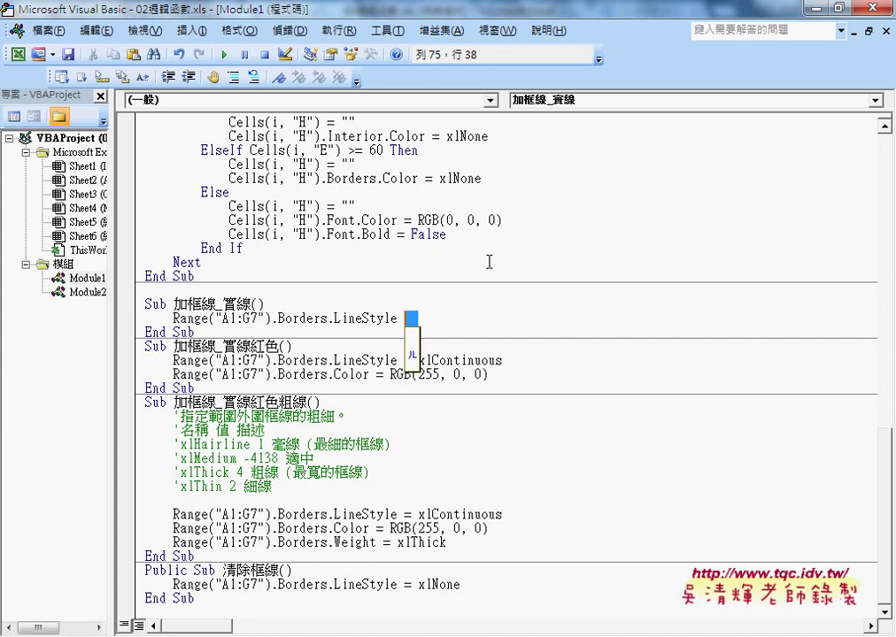
{"action": "key", "text": "Escape"}
{"action": "type", "text": "="}
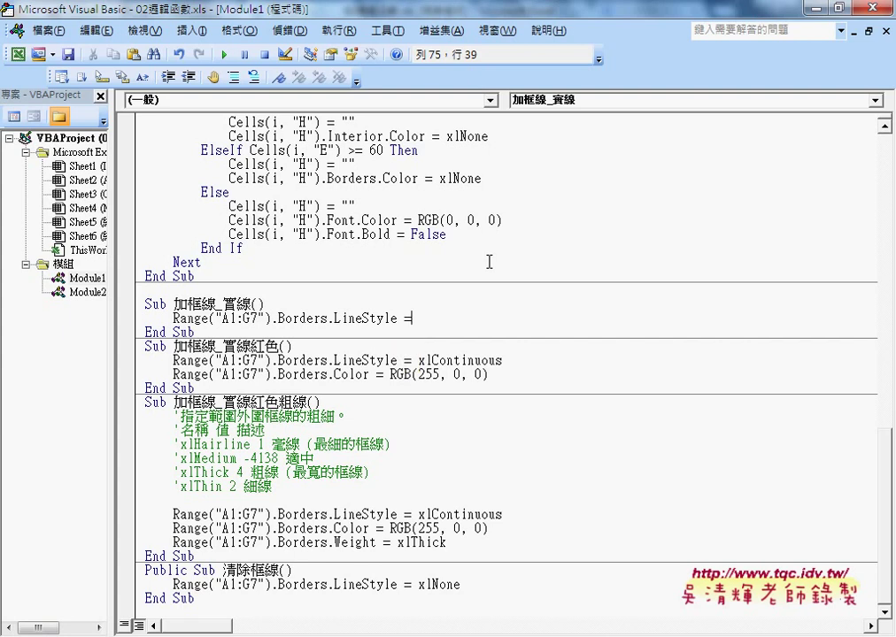
{"action": "left_click", "coordinate": [812, 8]}
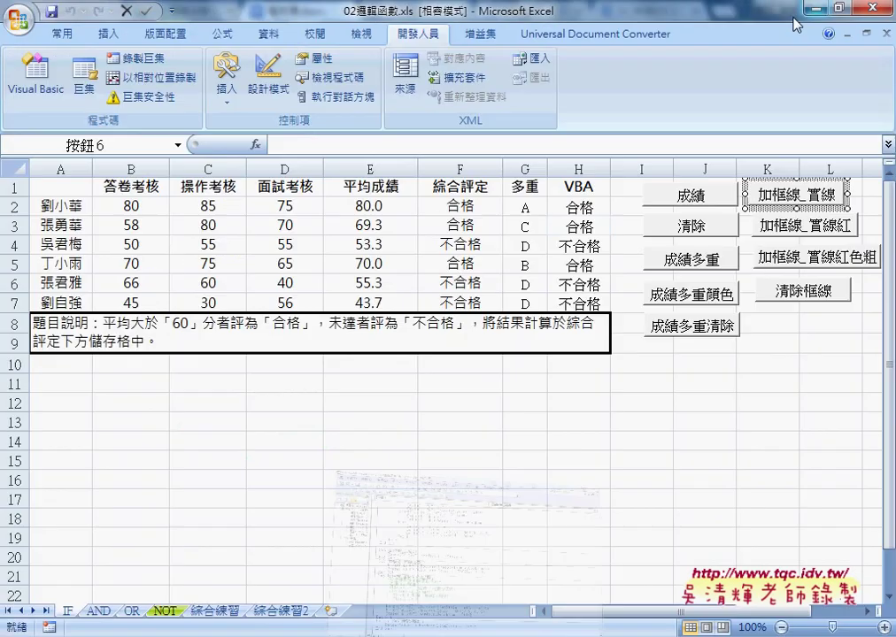
{"action": "left_click_drag", "start_coordinate": [63, 186], "coordinate": [516, 299]}
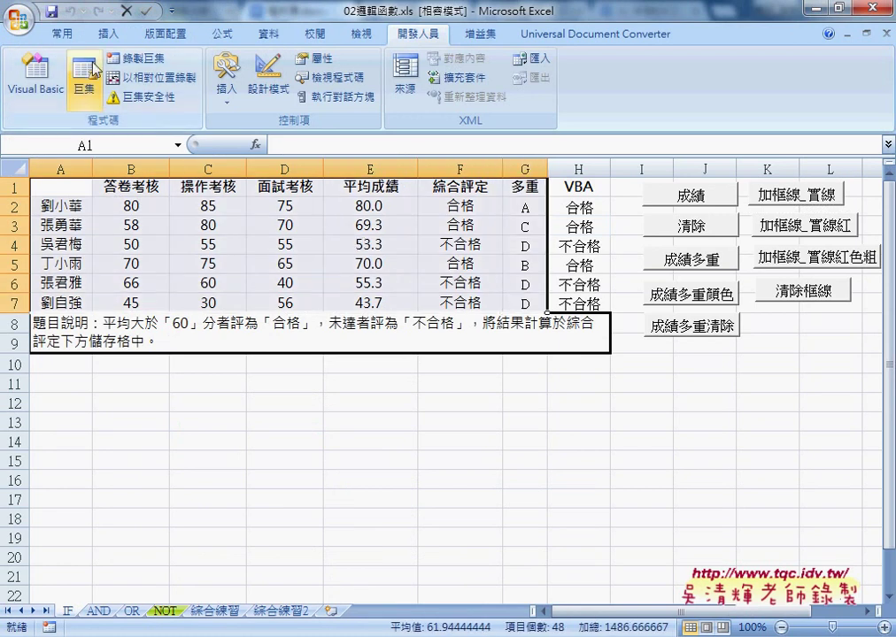
{"action": "left_click", "coordinate": [73, 37]}
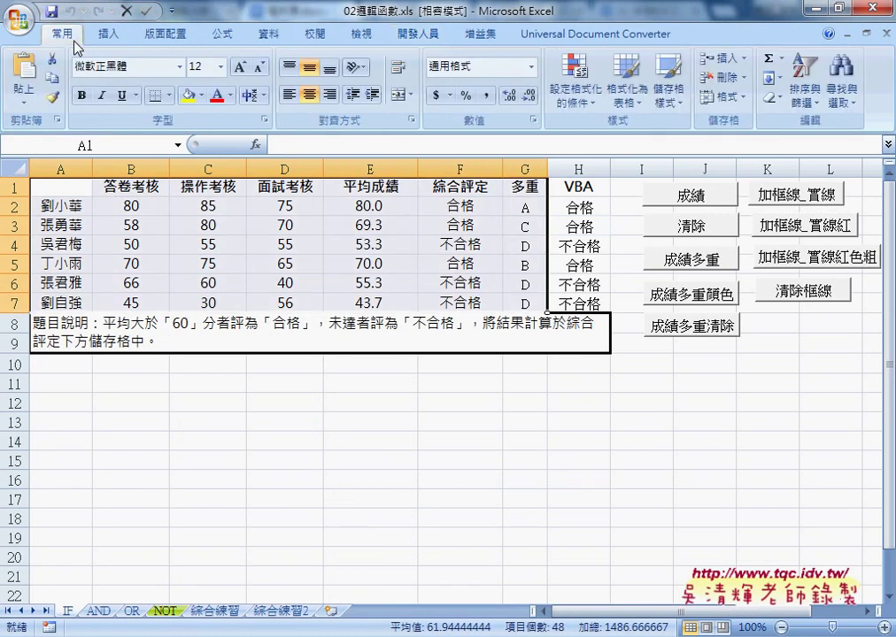
{"action": "left_click", "coordinate": [169, 95]}
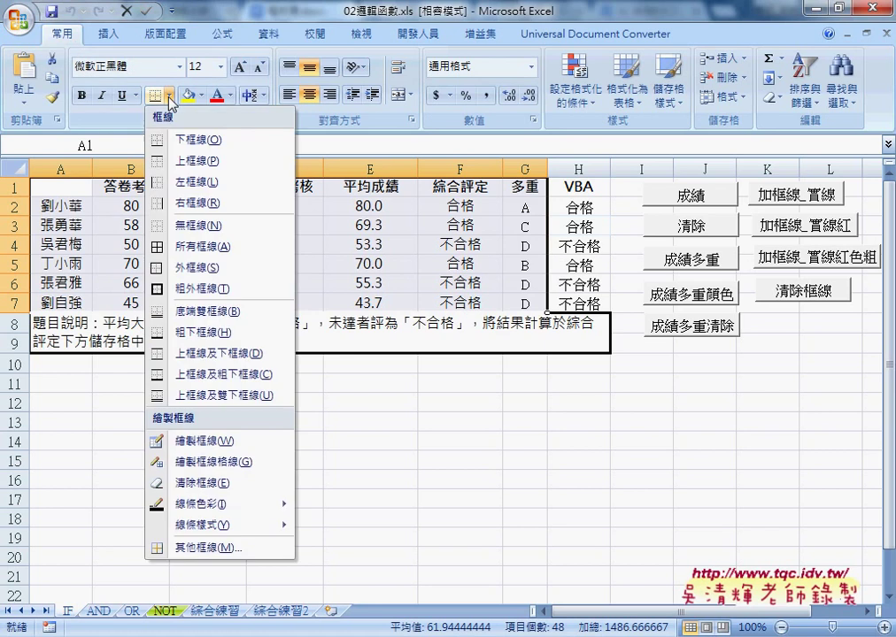
{"action": "left_click", "coordinate": [232, 547]}
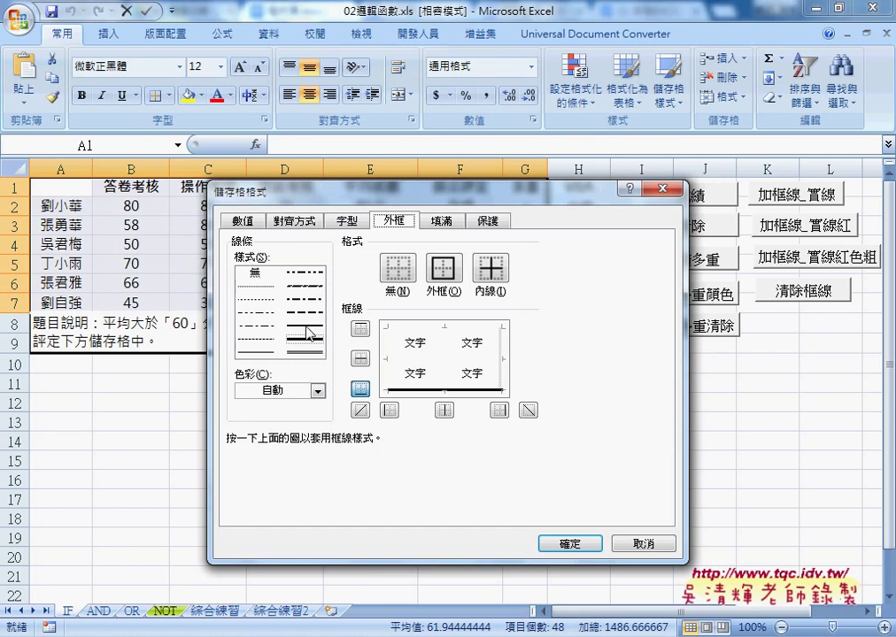
{"action": "left_click", "coordinate": [256, 353]}
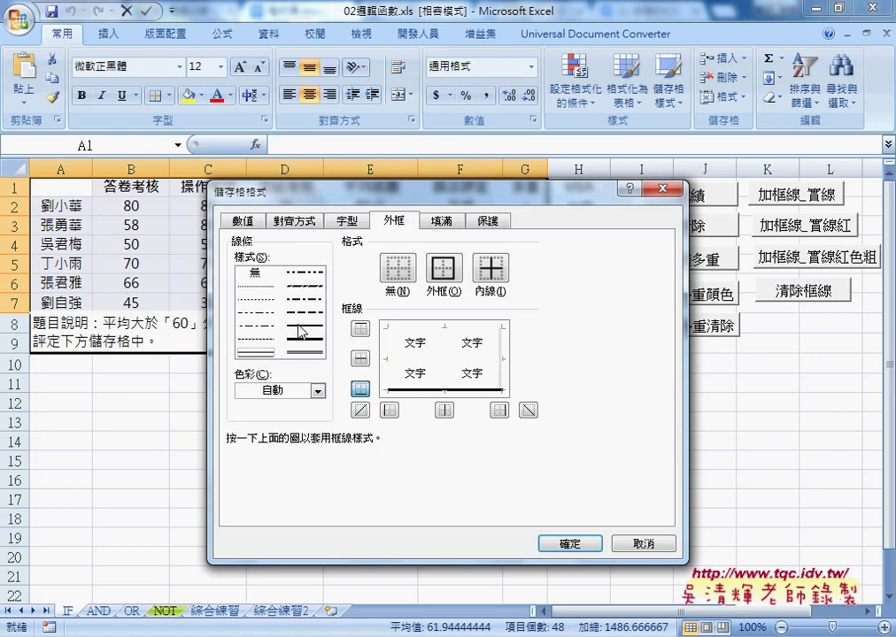
{"action": "left_click", "coordinate": [644, 549]}
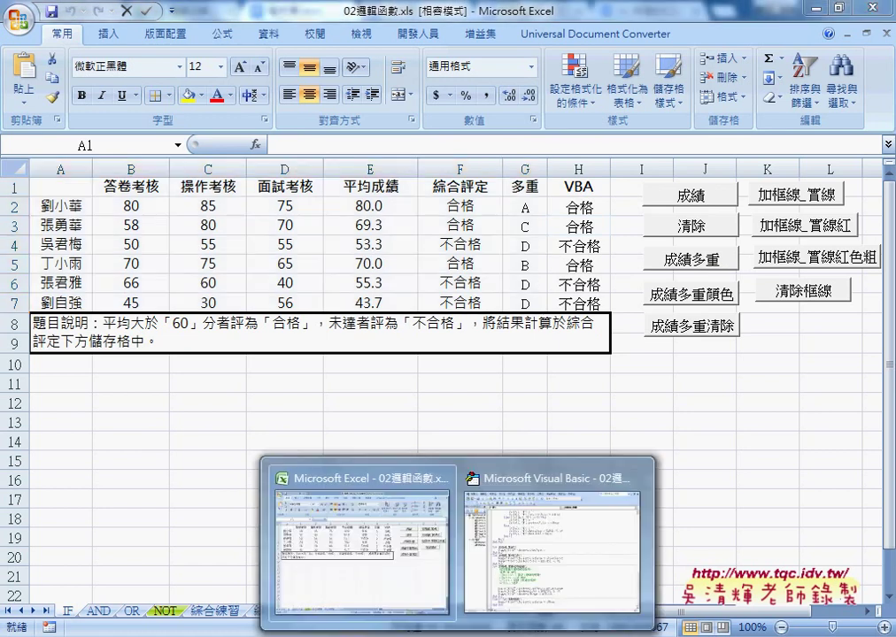
{"action": "left_click", "coordinate": [531, 531]}
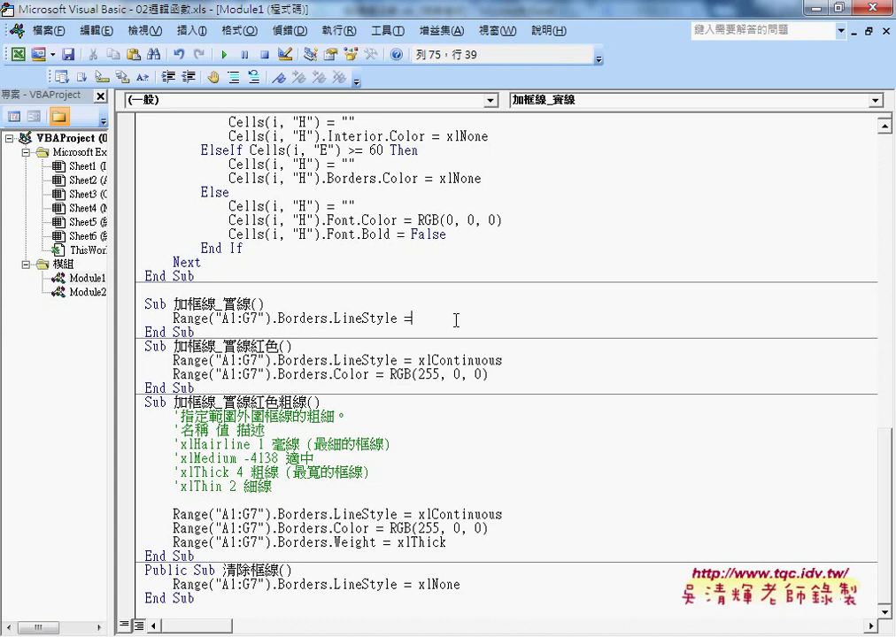
Open the XlLineStyle enumeration page from the Borders.LineStyle help topic via F1
{"action": "left_click", "coordinate": [358, 320]}
{"action": "key", "text": "F1"}
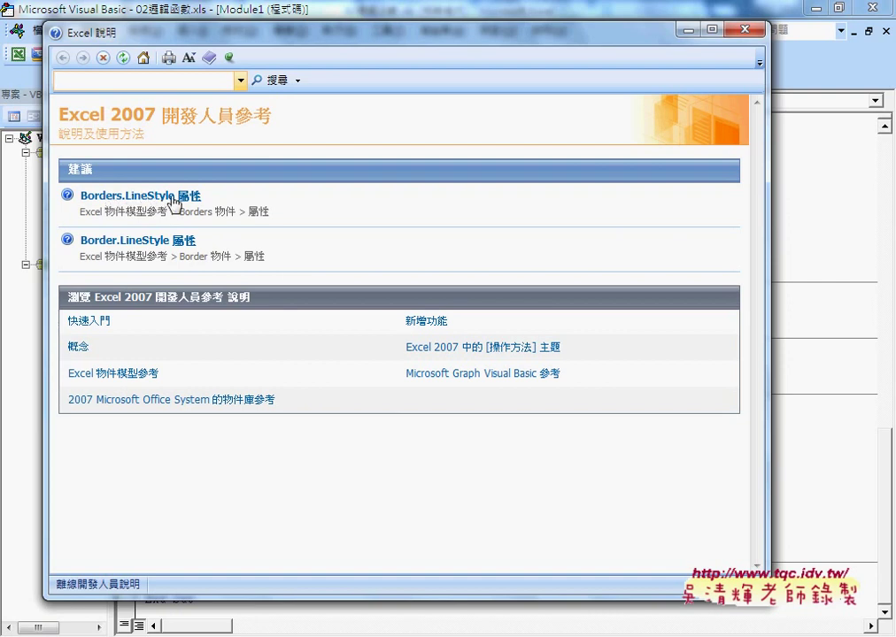
{"action": "left_click", "coordinate": [174, 203]}
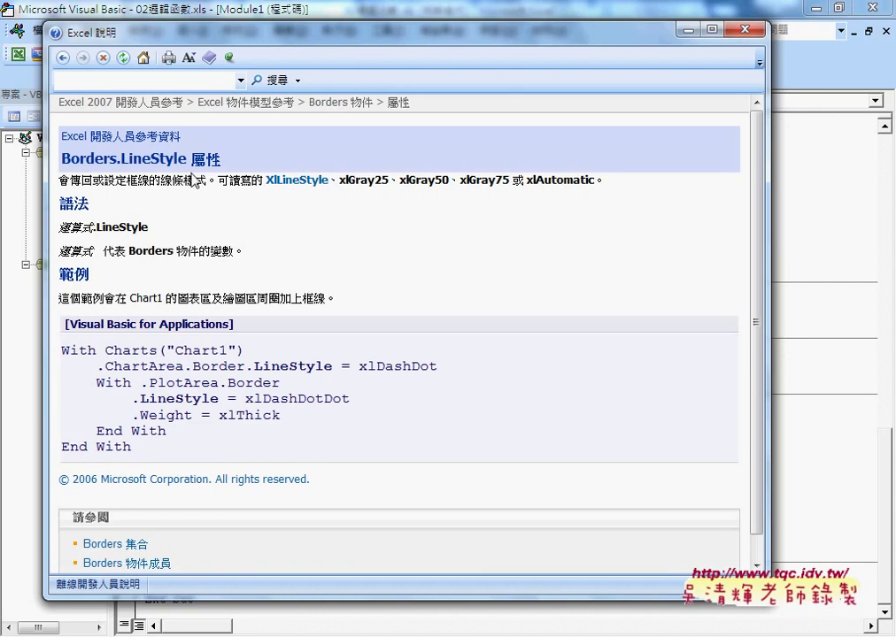
{"action": "left_click_drag", "start_coordinate": [218, 181], "coordinate": [240, 180]}
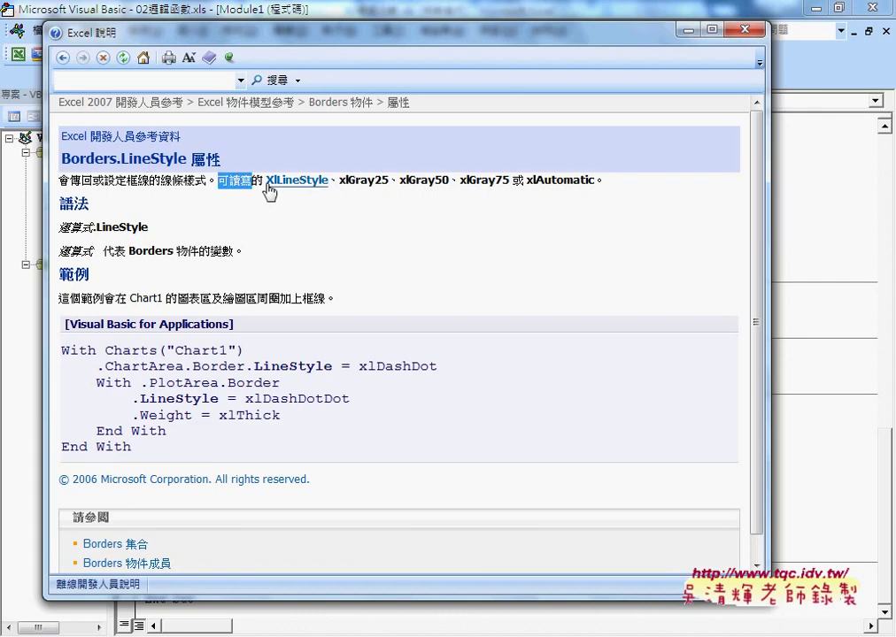
{"action": "left_click", "coordinate": [292, 181]}
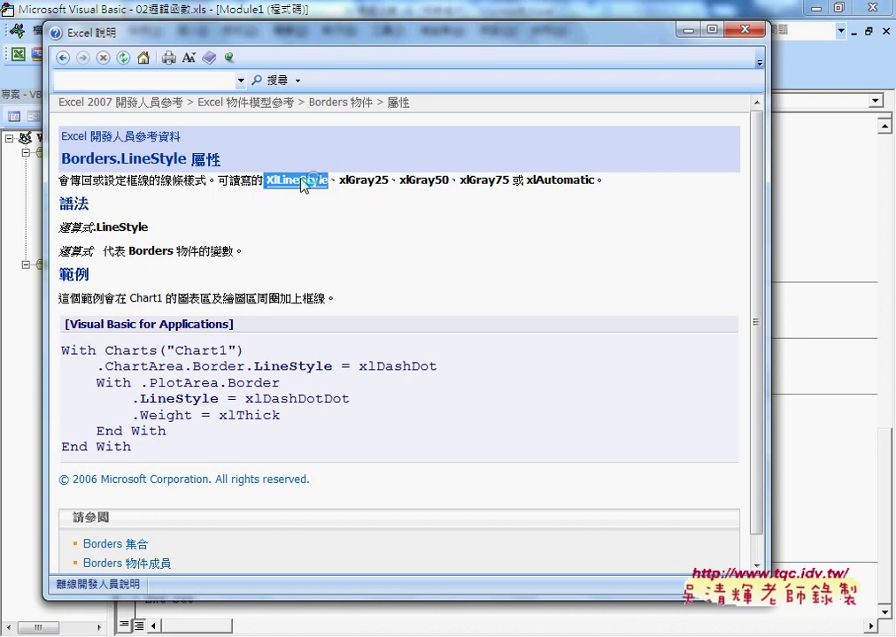
{"action": "left_click", "coordinate": [302, 182]}
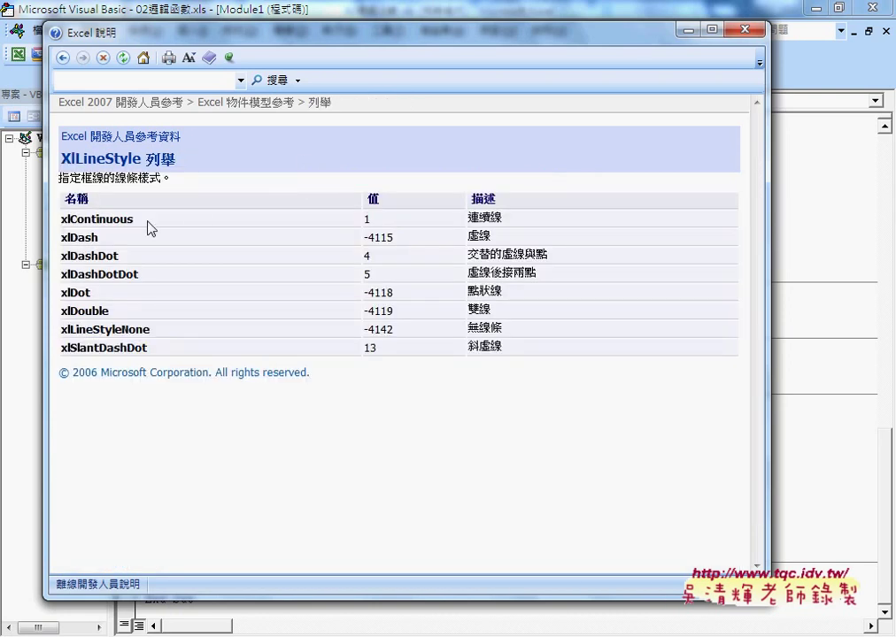
Copy all rows of the XlLineStyle constants table and return to the code
{"action": "left_click_drag", "start_coordinate": [507, 218], "coordinate": [468, 218]}
{"action": "left_click_drag", "start_coordinate": [134, 219], "coordinate": [51, 182]}
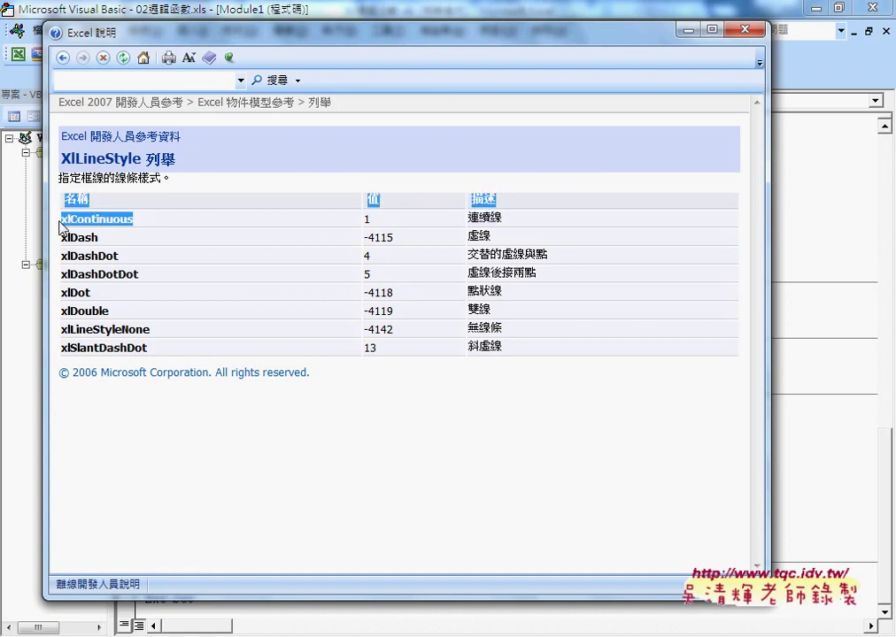
{"action": "left_click_drag", "start_coordinate": [493, 237], "coordinate": [467, 236]}
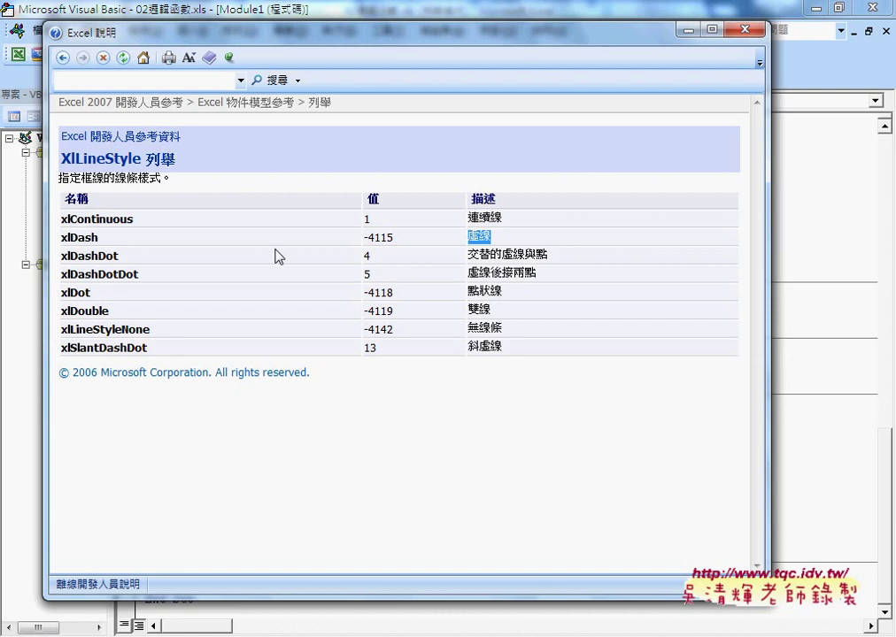
{"action": "left_click_drag", "start_coordinate": [99, 238], "coordinate": [62, 251]}
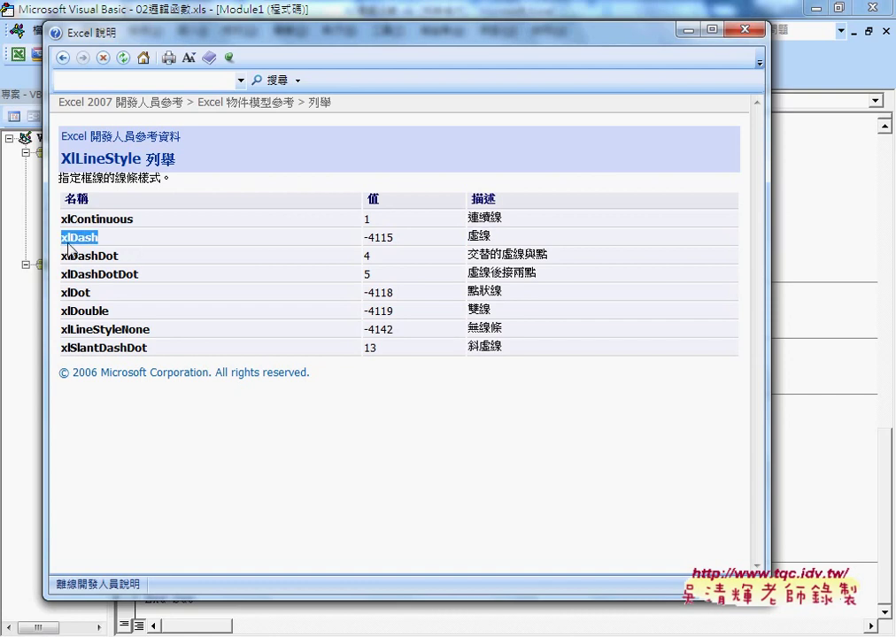
{"action": "mouse_move", "coordinate": [503, 348]}
{"action": "left_mouse_down"}
{"action": "mouse_move", "coordinate": [239, 333]}
{"action": "mouse_move", "coordinate": [62, 226]}
{"action": "left_mouse_up"}
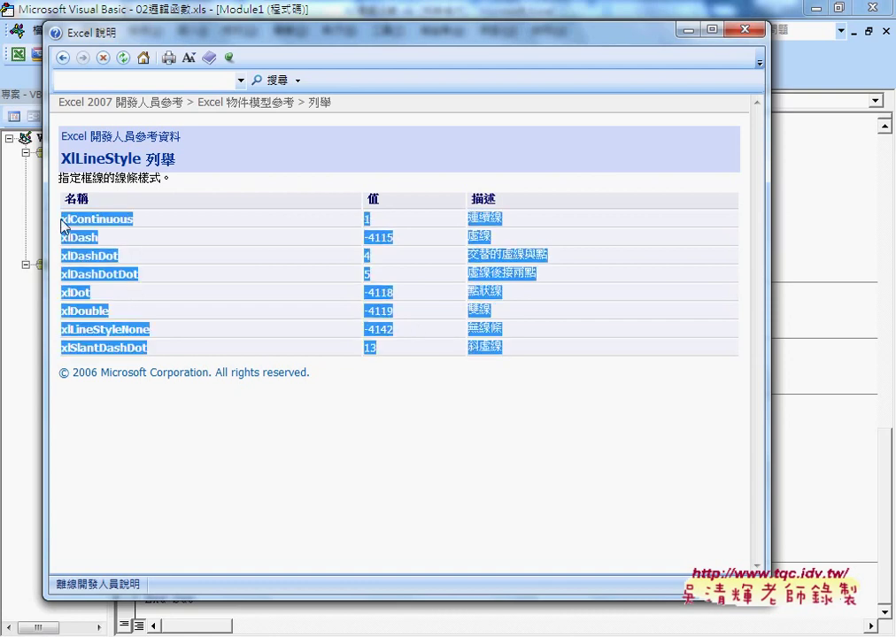
{"action": "right_click", "coordinate": [88, 221]}
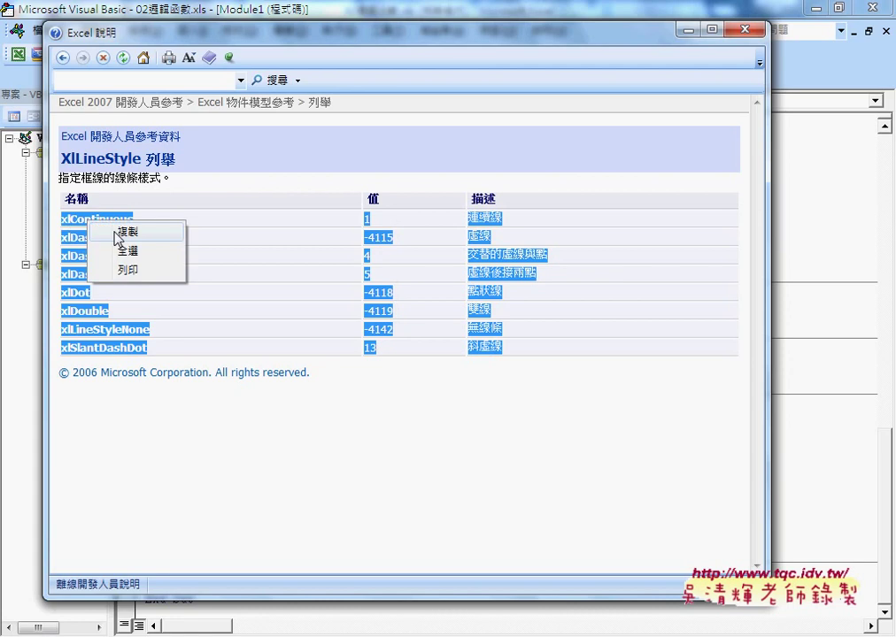
{"action": "left_click", "coordinate": [124, 232]}
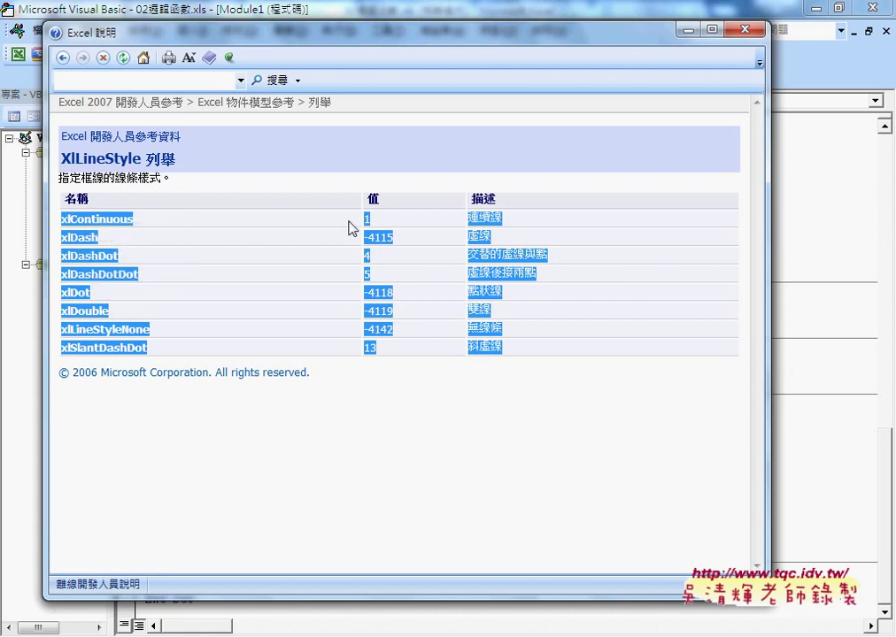
{"action": "left_click", "coordinate": [588, 16]}
Paste the eight XlLineStyle constant lines under the Sub header and indent them
{"action": "left_click", "coordinate": [264, 304]}
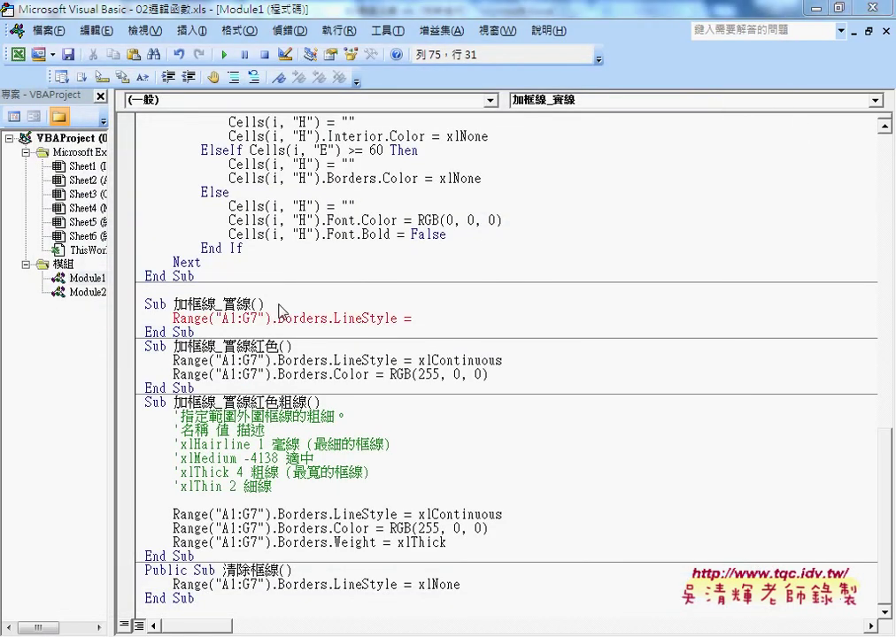
{"action": "key", "text": "Return"}
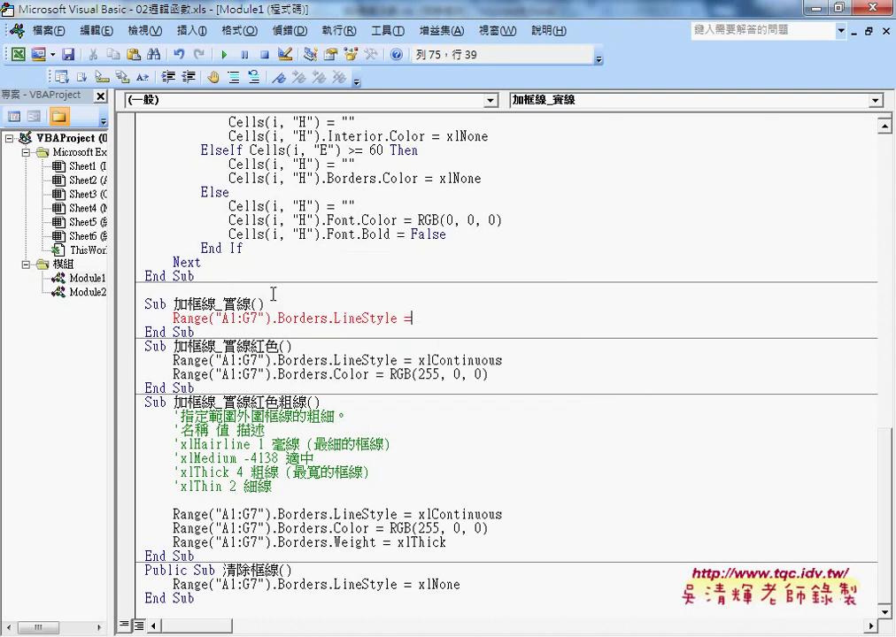
{"action": "key", "text": "Return"}
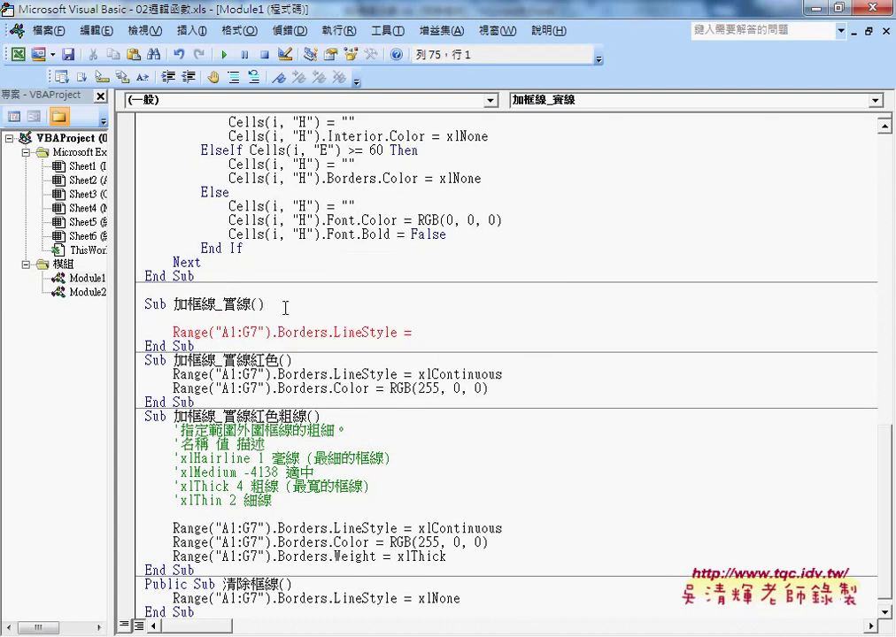
{"action": "key", "text": "ctrl+v"}
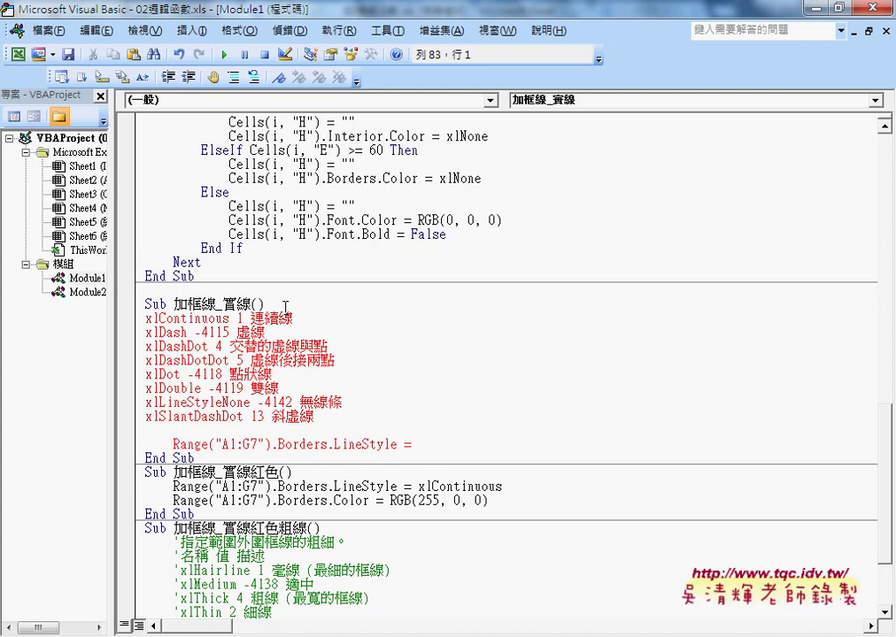
{"action": "left_click_drag", "start_coordinate": [145, 430], "coordinate": [131, 329]}
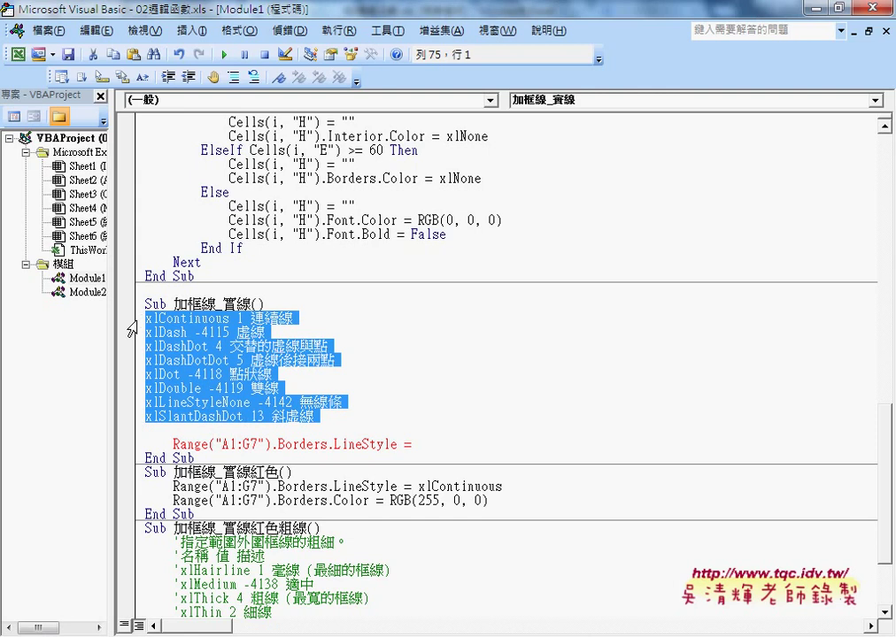
{"action": "key", "text": "Tab"}
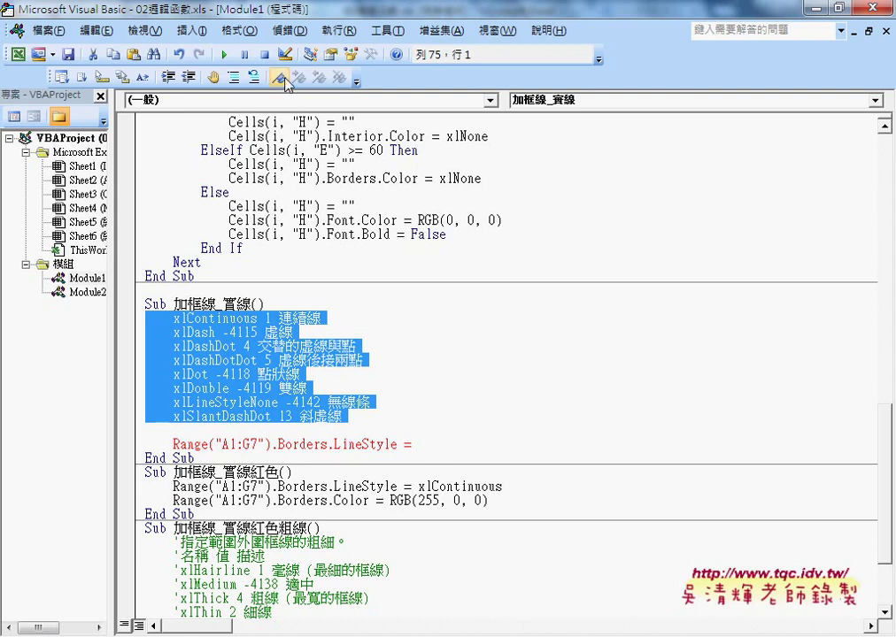
Redisplay and dock the Edit toolbar, then Comment Block the eight XlLineStyle lines
{"action": "right_click", "coordinate": [310, 79]}
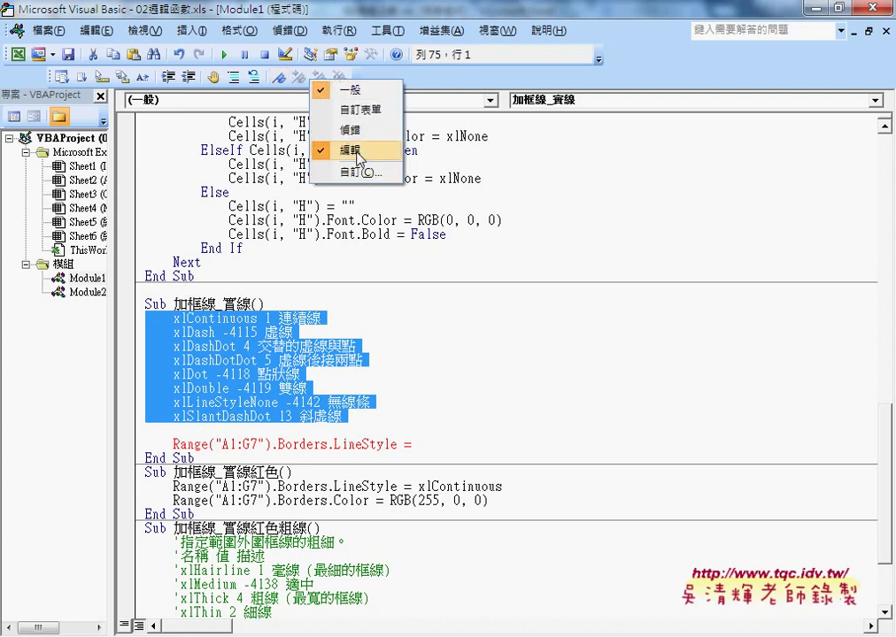
{"action": "left_click", "coordinate": [356, 159]}
{"action": "right_click", "coordinate": [321, 58]}
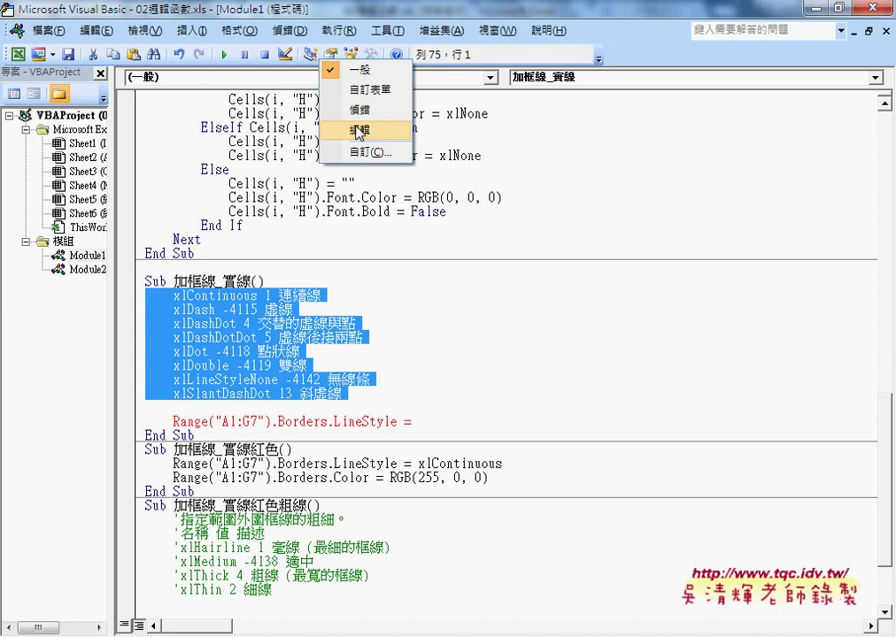
{"action": "left_click", "coordinate": [359, 130]}
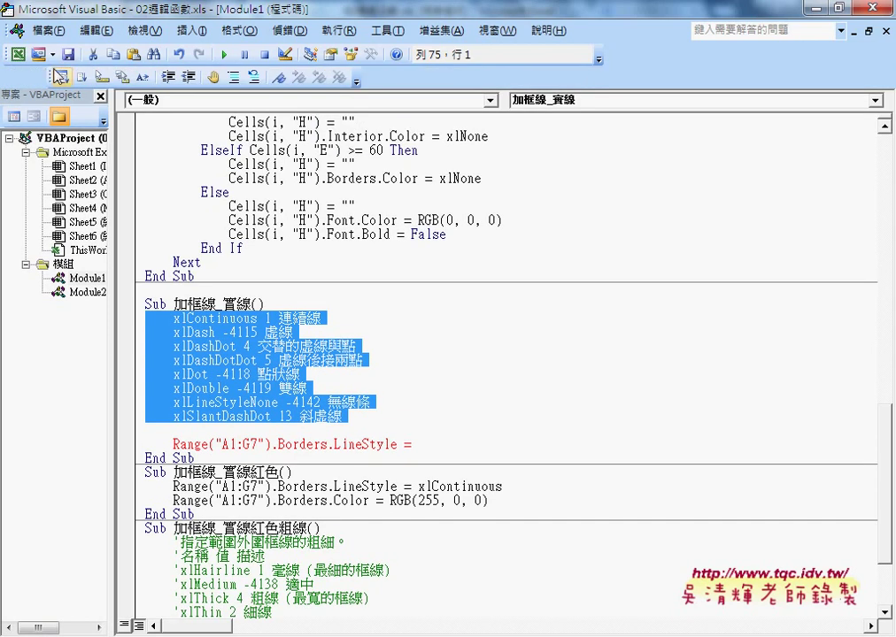
{"action": "left_click_drag", "start_coordinate": [8, 77], "coordinate": [155, 129]}
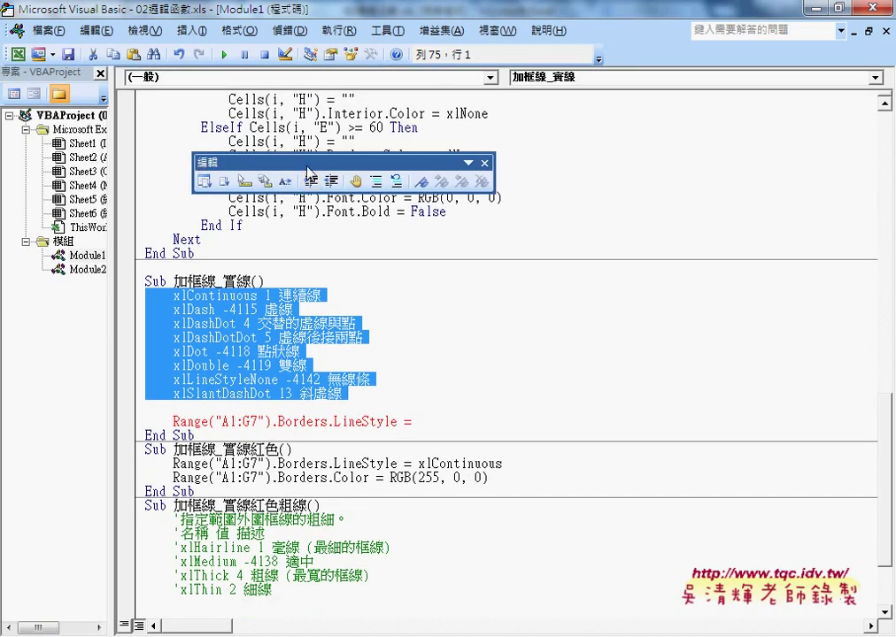
{"action": "left_click_drag", "start_coordinate": [237, 162], "coordinate": [159, 55]}
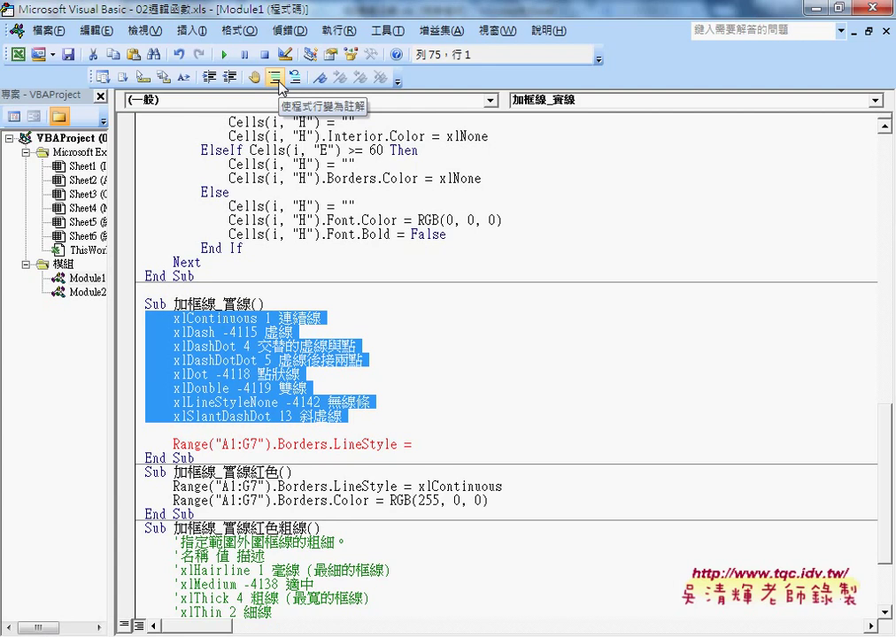
{"action": "left_click", "coordinate": [276, 78]}
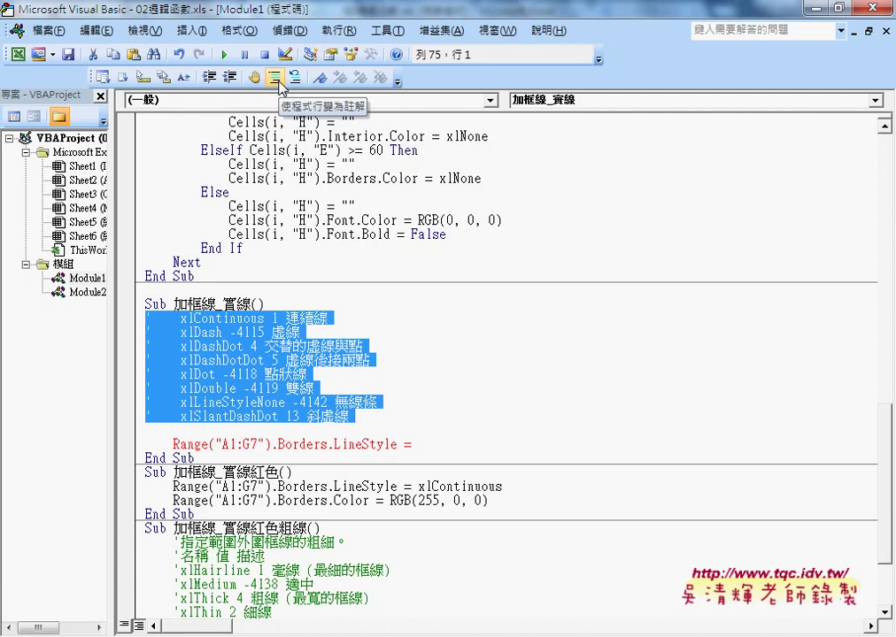
Complete the line as Range("A1:G7").Borders.LineStyle = xlContinuous and restore the editor window
{"action": "left_click", "coordinate": [162, 317]}
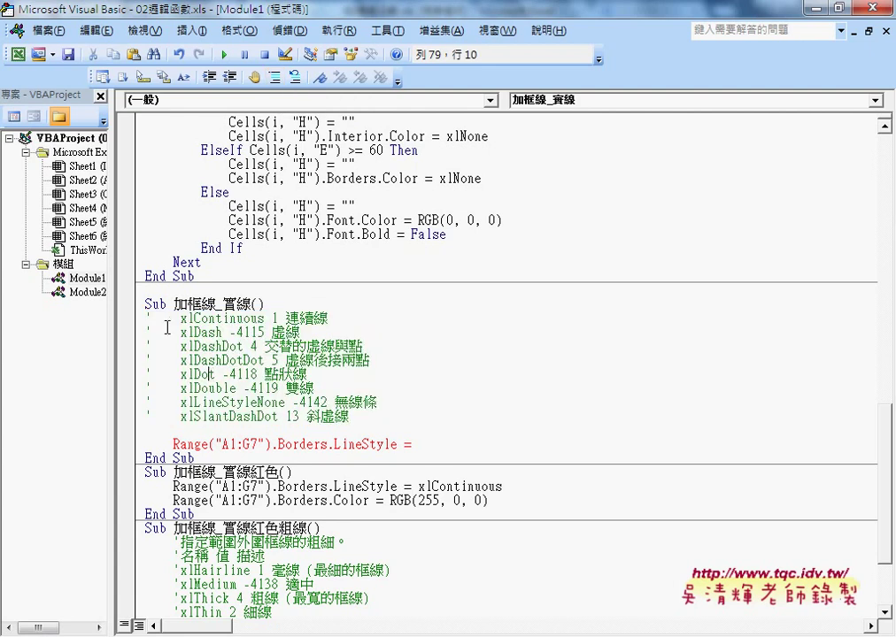
{"action": "double_click", "coordinate": [149, 333]}
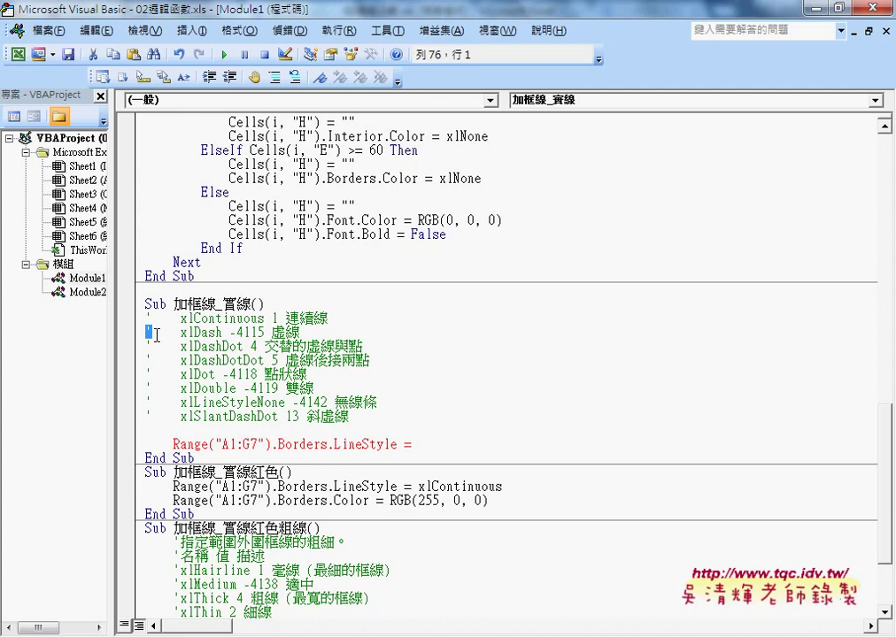
{"action": "left_click", "coordinate": [428, 449]}
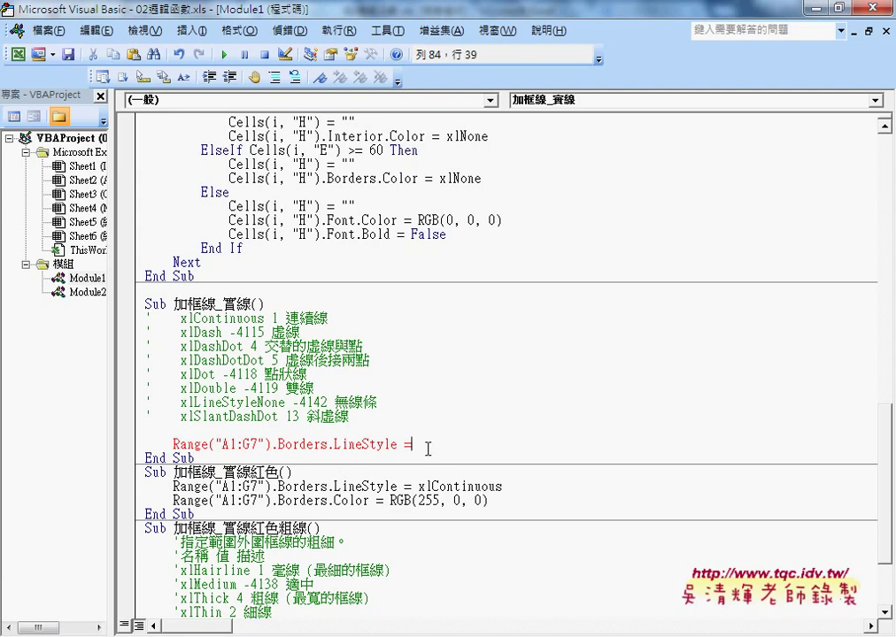
{"action": "mouse_move", "coordinate": [263, 318]}
{"action": "left_mouse_down"}
{"action": "mouse_move", "coordinate": [180, 318]}
{"action": "mouse_move", "coordinate": [427, 447]}
{"action": "left_mouse_up"}
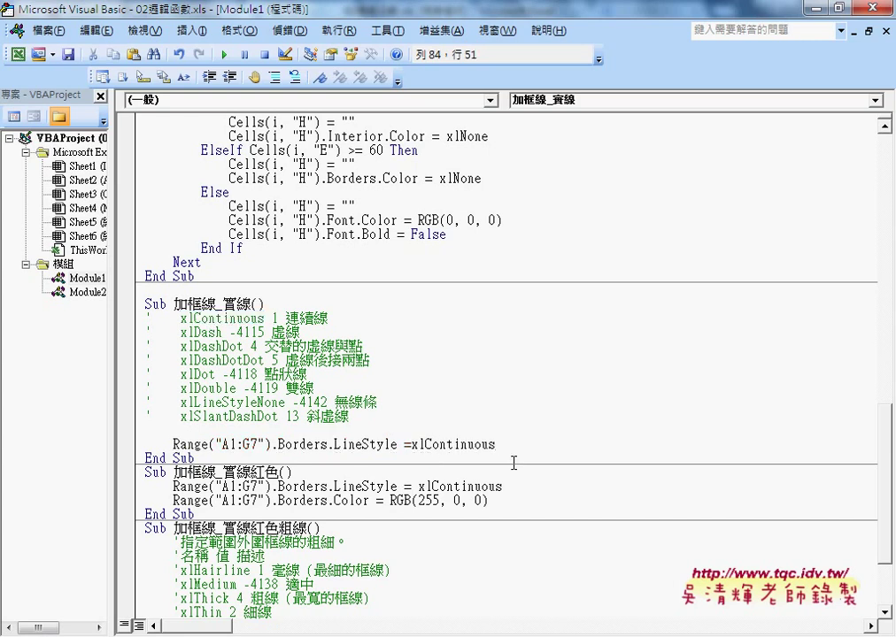
{"action": "left_click", "coordinate": [512, 486]}
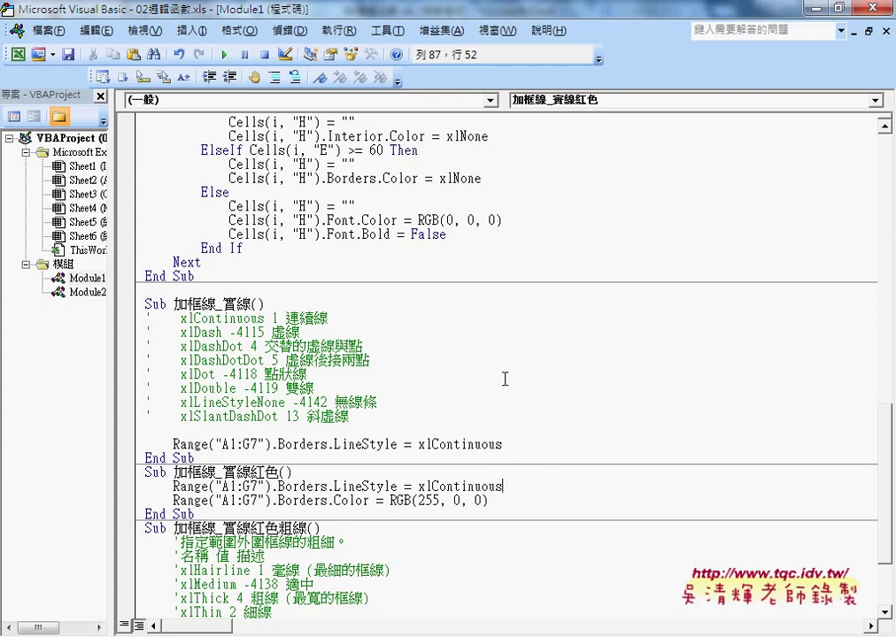
{"action": "double_click", "coordinate": [310, 10]}
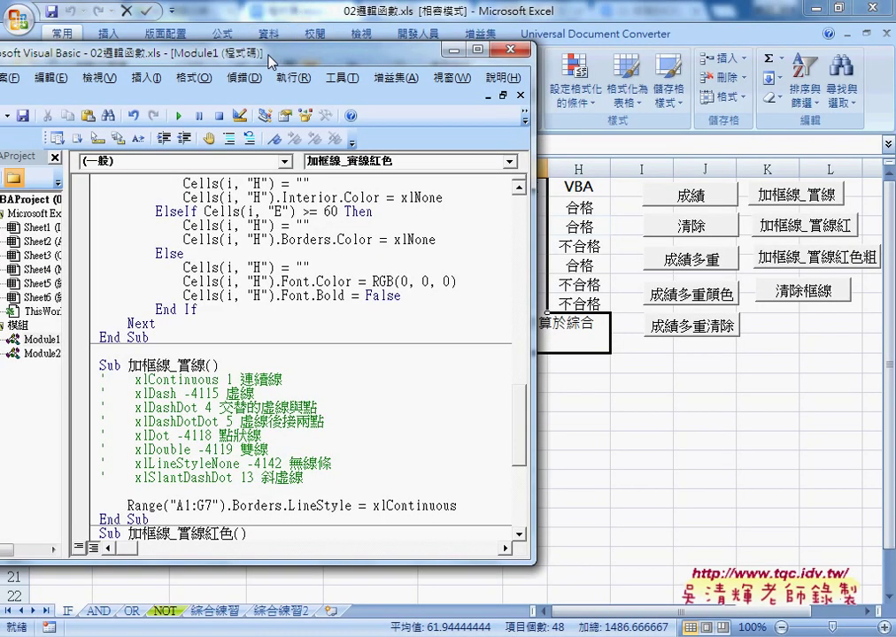
Move the editor aside and run 加框線_實線 on the worksheet
{"action": "mouse_move", "coordinate": [546, 48]}
{"action": "left_mouse_down"}
{"action": "mouse_move", "coordinate": [584, 73]}
{"action": "mouse_move", "coordinate": [623, 73]}
{"action": "left_mouse_up"}
{"action": "scroll", "coordinate": [740, 411], "scroll_direction": "down", "scroll_amount": 2}
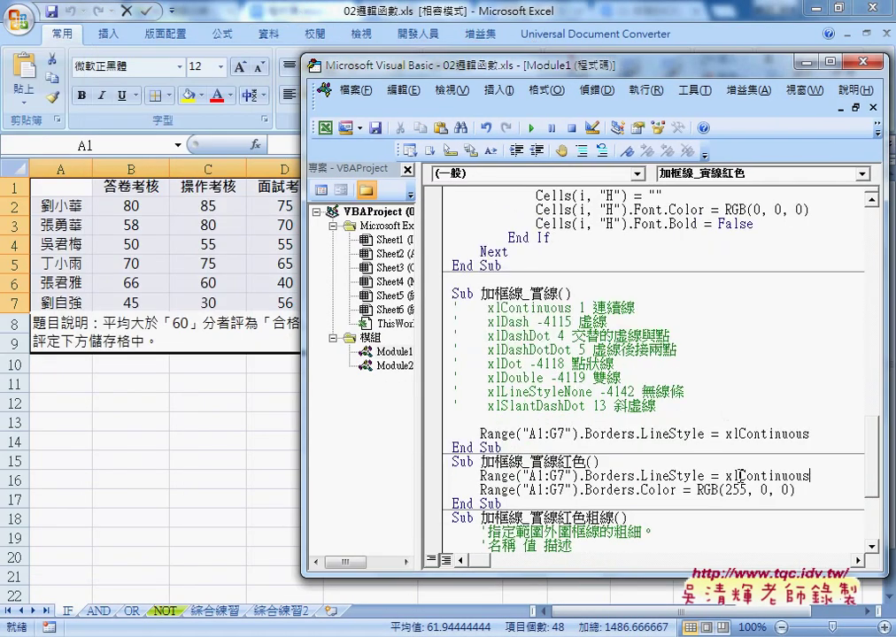
{"action": "left_click", "coordinate": [763, 435]}
{"action": "left_click", "coordinate": [531, 128]}
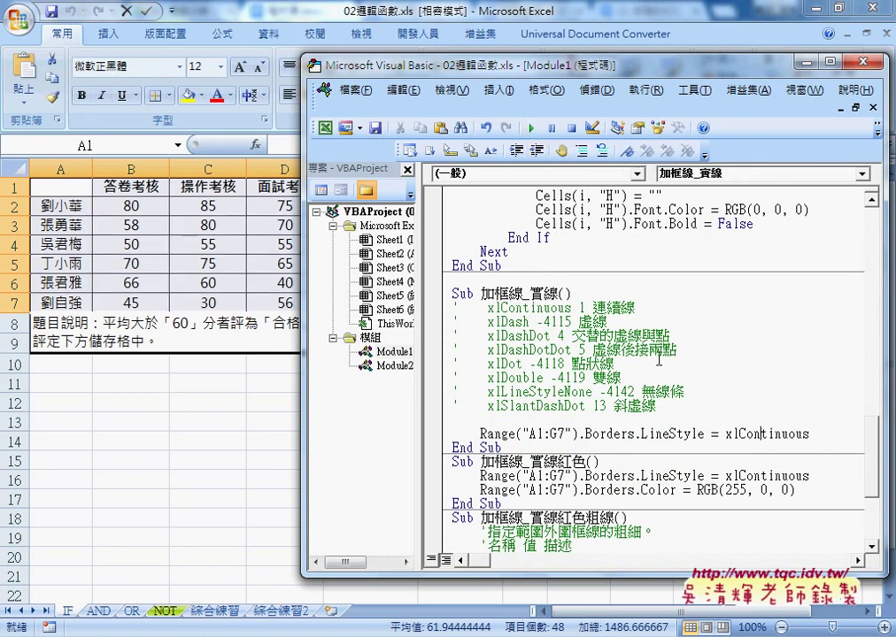
Replace xlContinuous with xlDash on the Range("A1:G7") border line
{"action": "left_click_drag", "start_coordinate": [531, 323], "coordinate": [488, 323]}
{"action": "key", "text": "ctrl+c"}
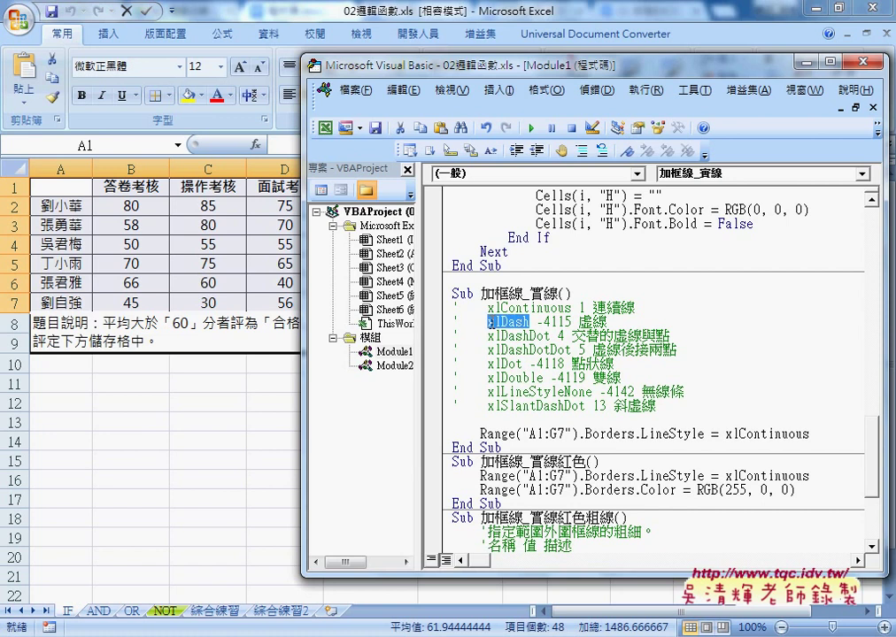
{"action": "left_click", "coordinate": [726, 435]}
{"action": "key", "text": "ctrl+v"}
{"action": "left_click_drag", "start_coordinate": [852, 433], "coordinate": [767, 434]}
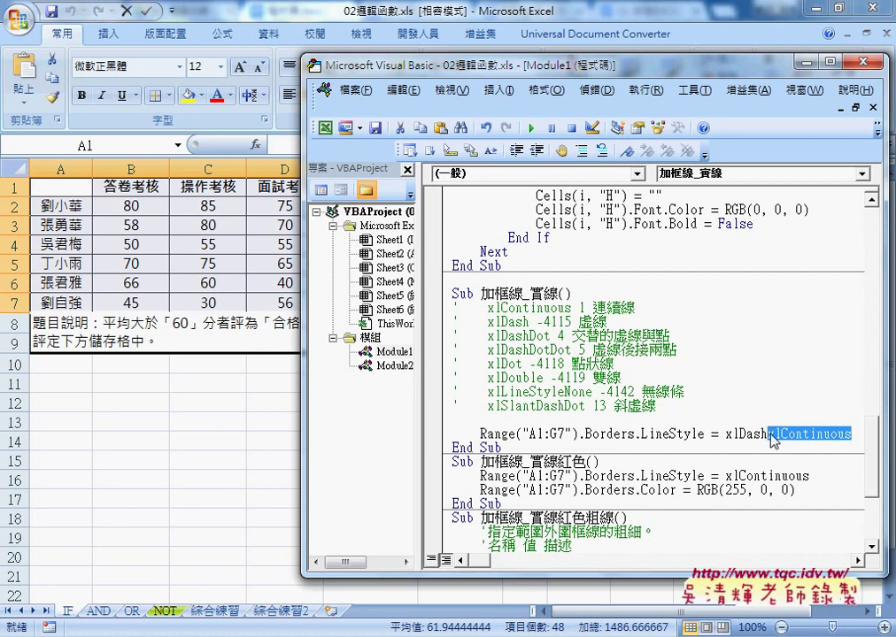
{"action": "key", "text": "Delete"}
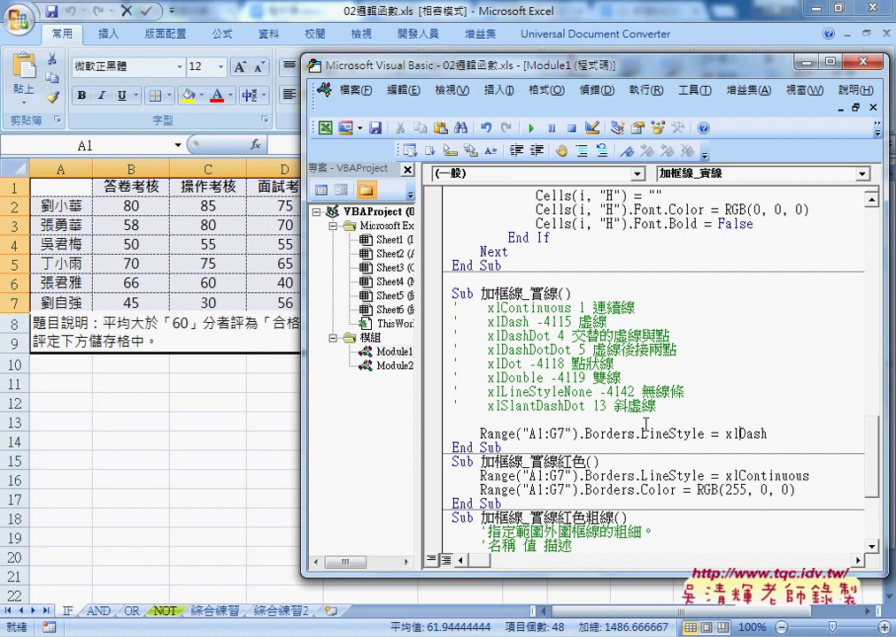
Look up Borders.LineStyle help from the LineStyle keyword with F1
{"action": "double_click", "coordinate": [757, 434]}
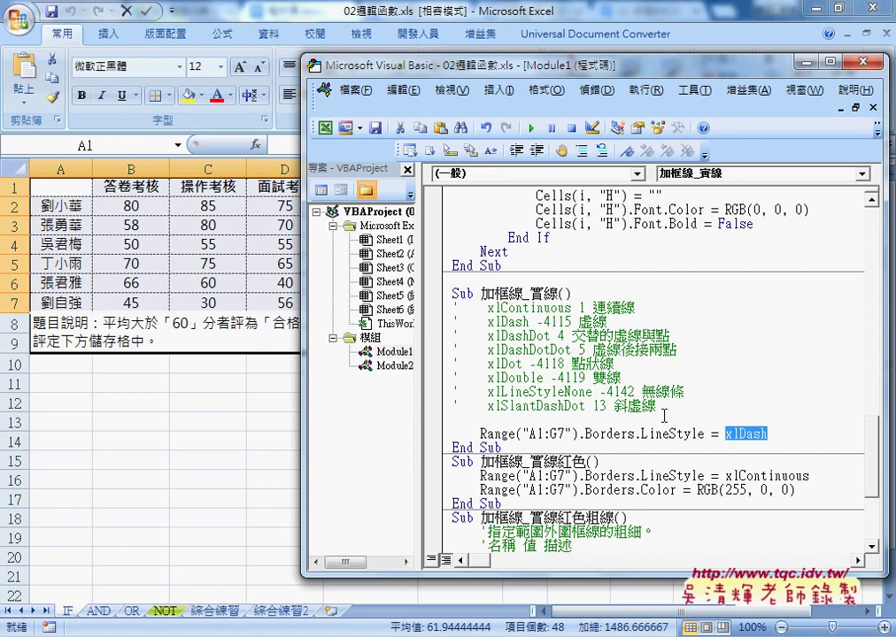
{"action": "left_click", "coordinate": [690, 434]}
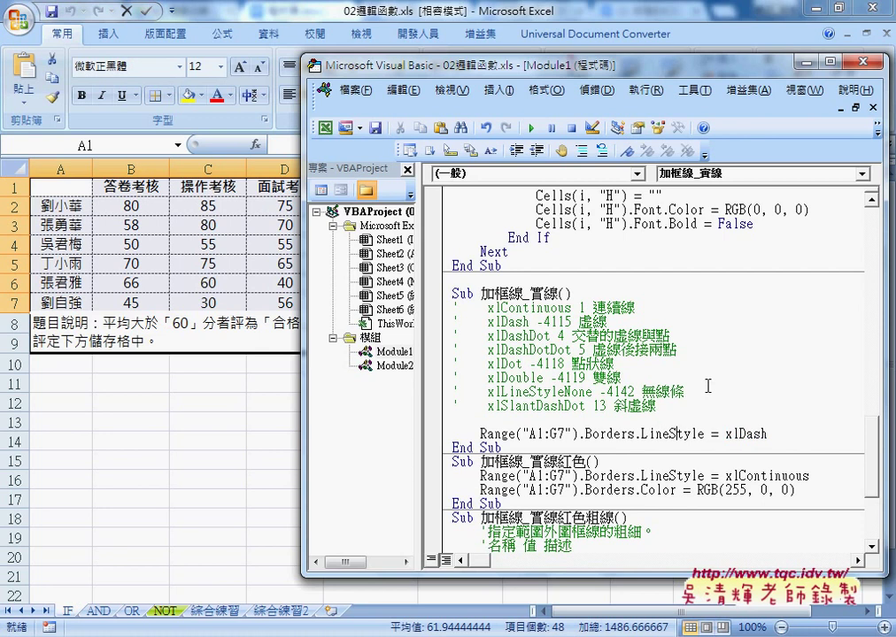
{"action": "key", "text": "F1"}
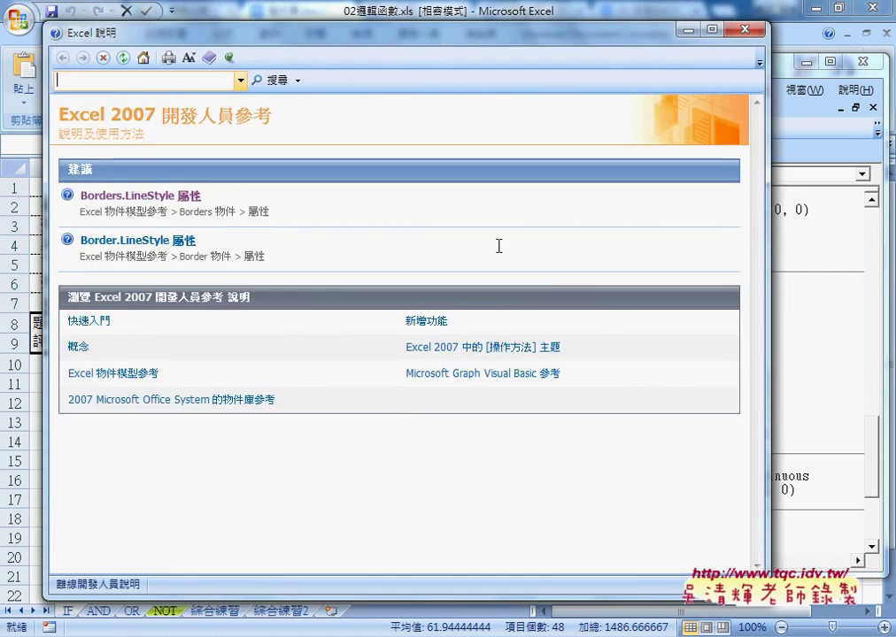
Open the Borders.LineStyle article and its XlLineStyle constants table
{"action": "left_click", "coordinate": [181, 194]}
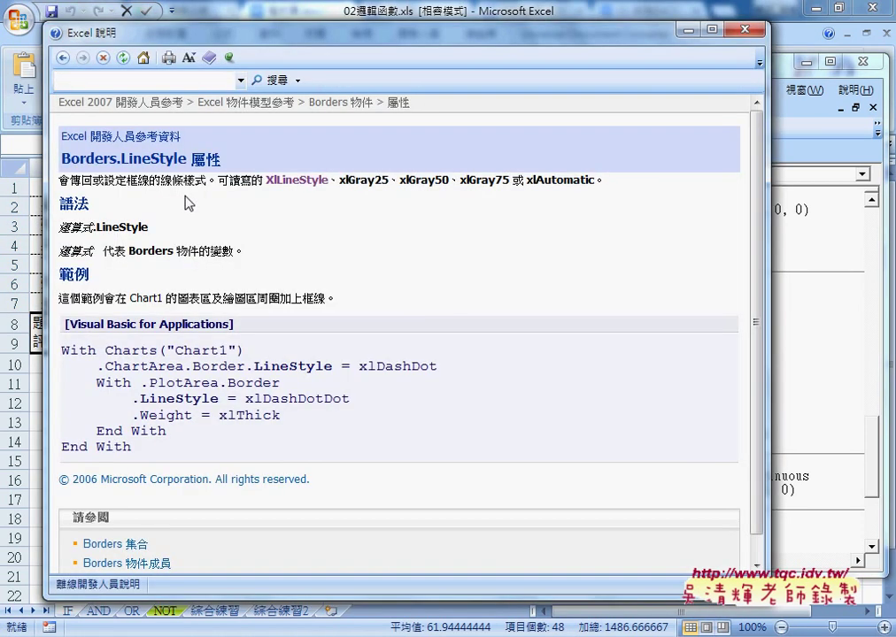
{"action": "left_click", "coordinate": [295, 182]}
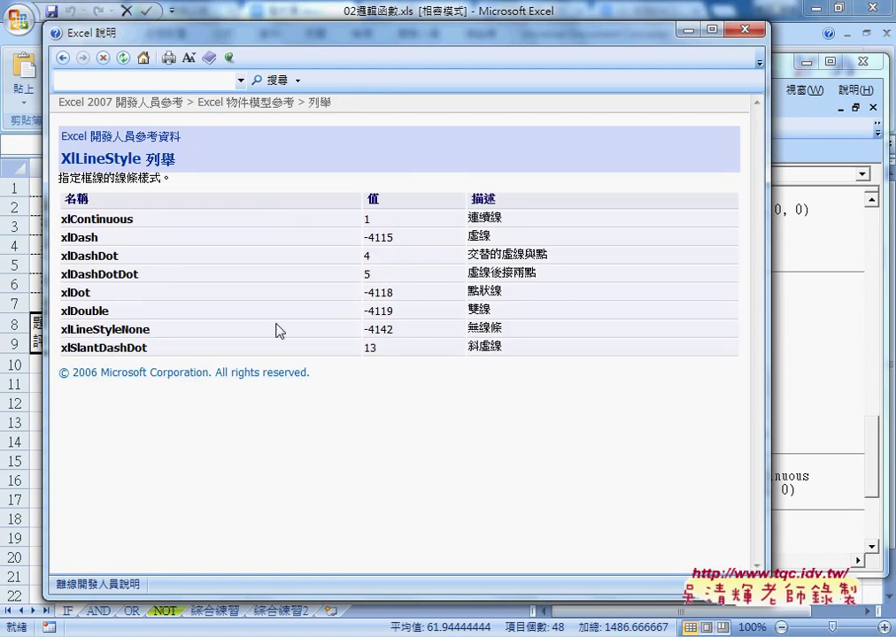
Close help, delete xlDash from the border line, and dismiss the compile error
{"action": "left_click", "coordinate": [753, 30]}
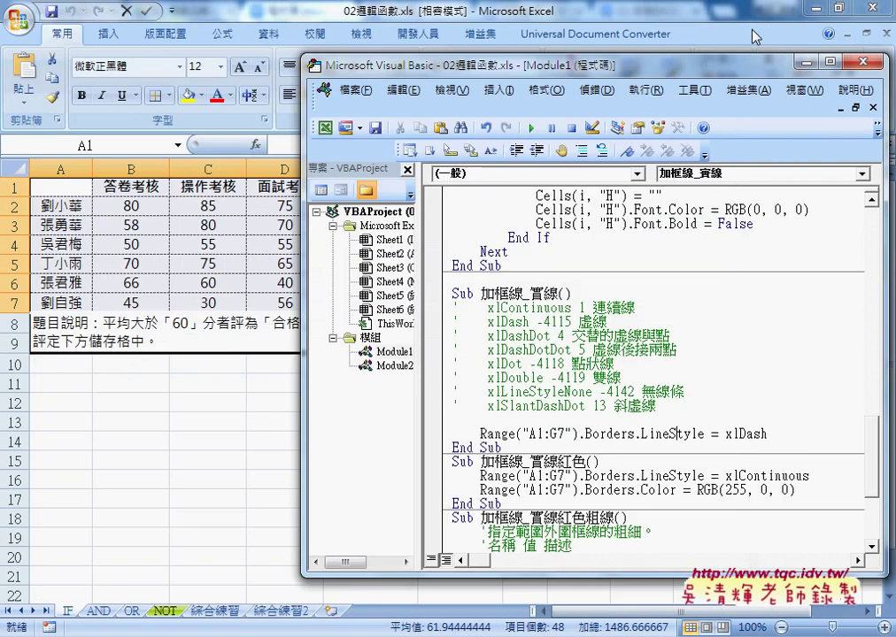
{"action": "left_click_drag", "start_coordinate": [772, 434], "coordinate": [480, 435]}
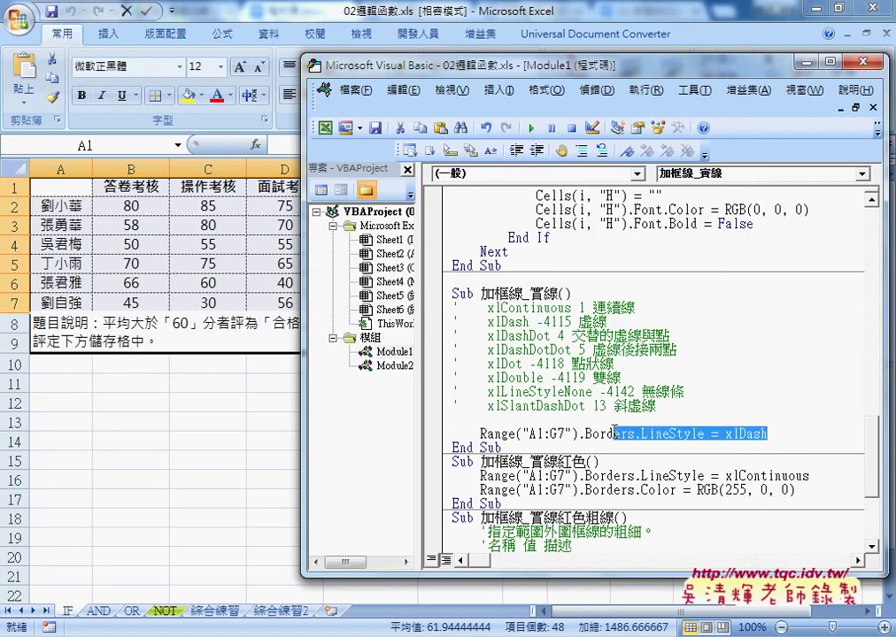
{"action": "left_click", "coordinate": [576, 324]}
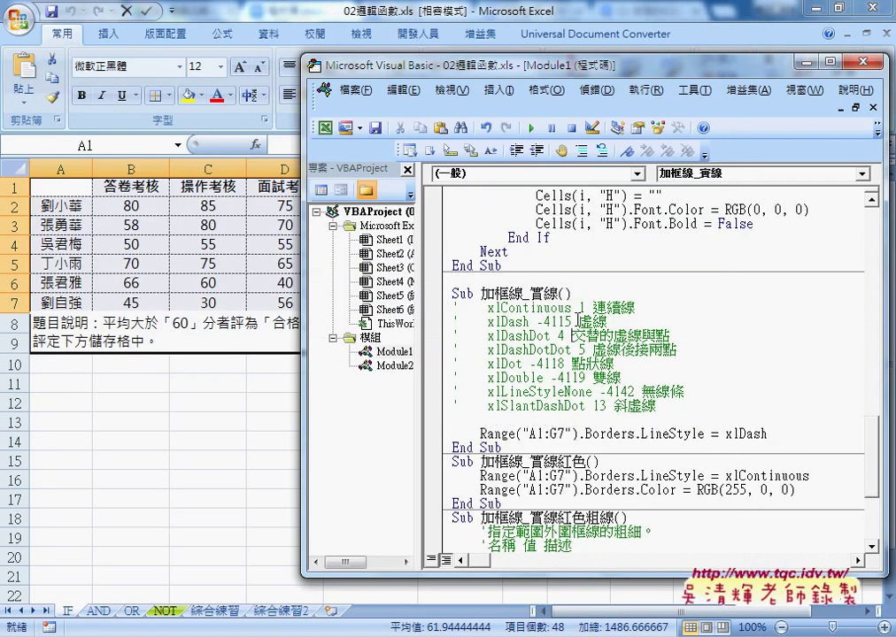
{"action": "double_click", "coordinate": [746, 433]}
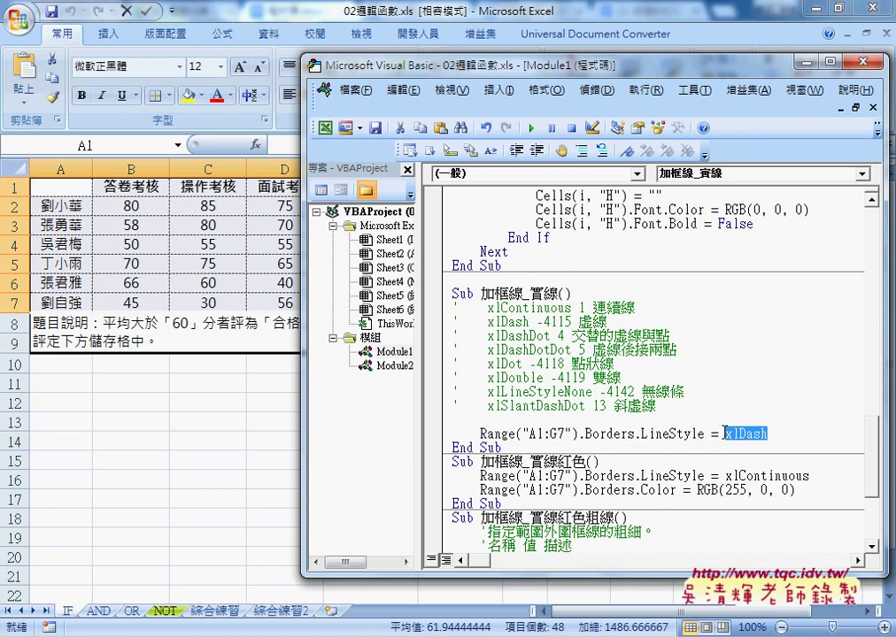
{"action": "key", "text": "Delete"}
{"action": "left_click", "coordinate": [453, 241]}
{"action": "left_click", "coordinate": [345, 320]}
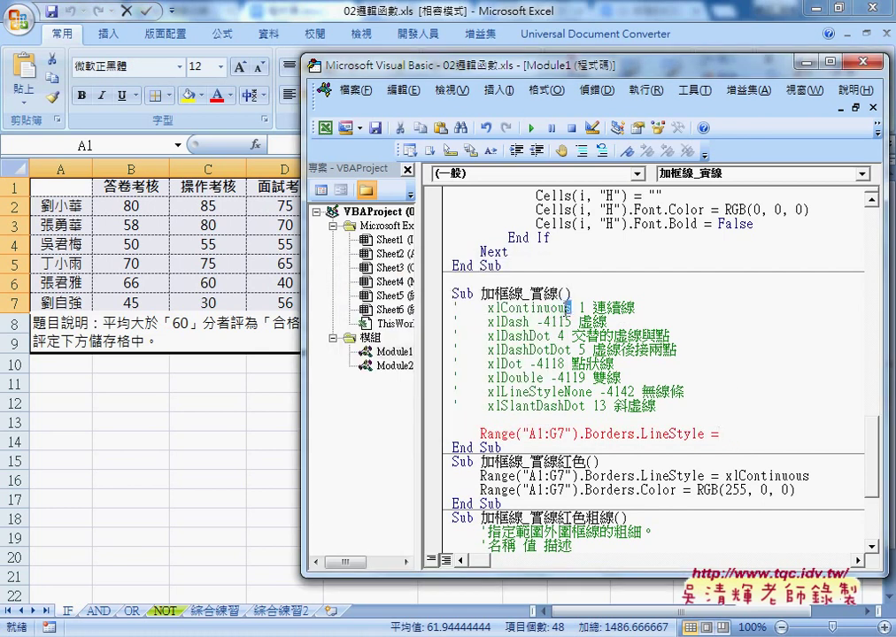
Drag xlContinuous from the comment list to after LineStyle = on the Range line
{"action": "double_click", "coordinate": [529, 307]}
{"action": "left_click", "coordinate": [721, 434]}
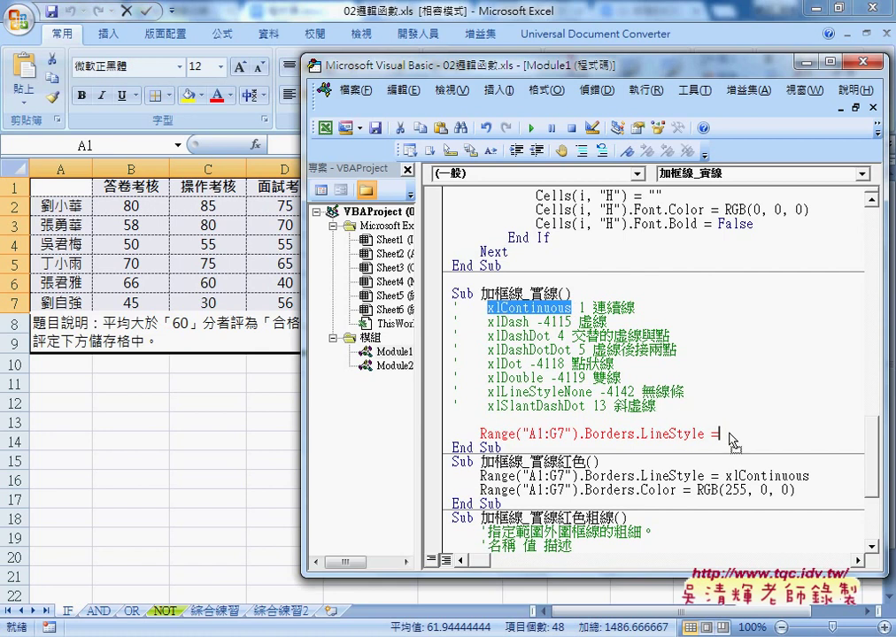
{"action": "left_click_drag", "start_coordinate": [732, 440], "coordinate": [722, 434]}
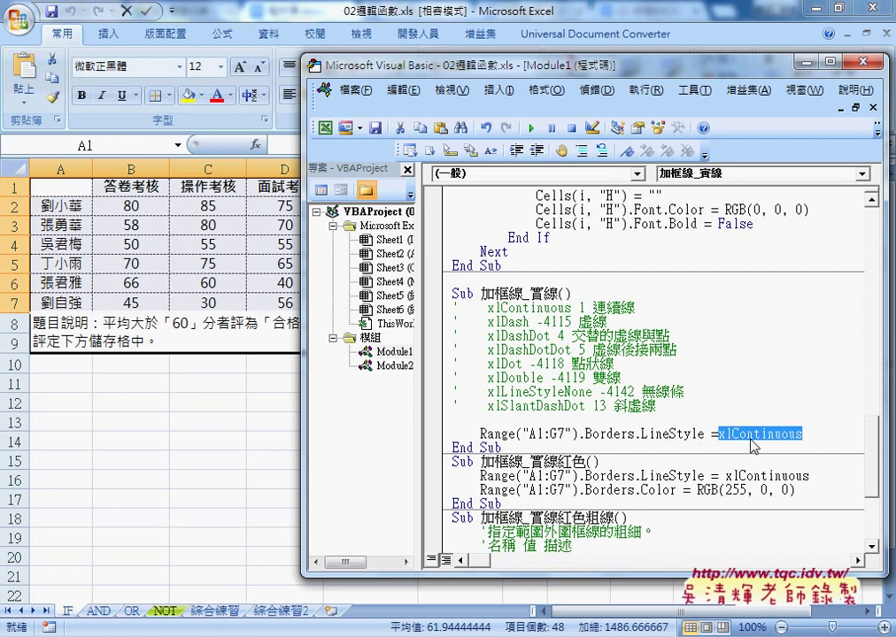
{"action": "left_click", "coordinate": [719, 393]}
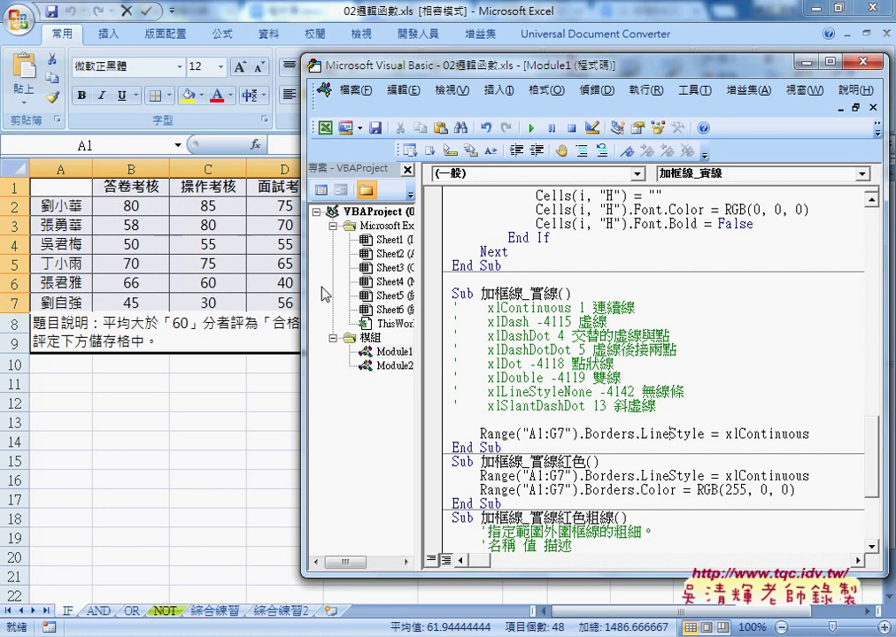
{"action": "scroll", "coordinate": [529, 322], "scroll_direction": "down", "scroll_amount": 2}
Review the 加框線_實線紅色 code, highlighting the 紅色 name, the xlContinuous style and the A1:G7 range
{"action": "scroll", "coordinate": [548, 325], "scroll_direction": "down", "scroll_amount": 1}
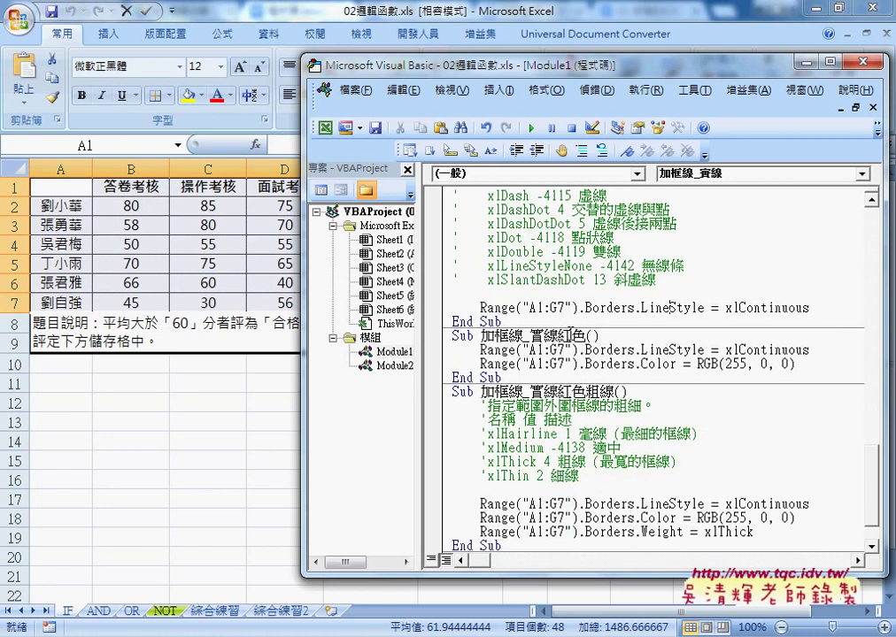
{"action": "scroll", "coordinate": [535, 334], "scroll_direction": "up", "scroll_amount": 1}
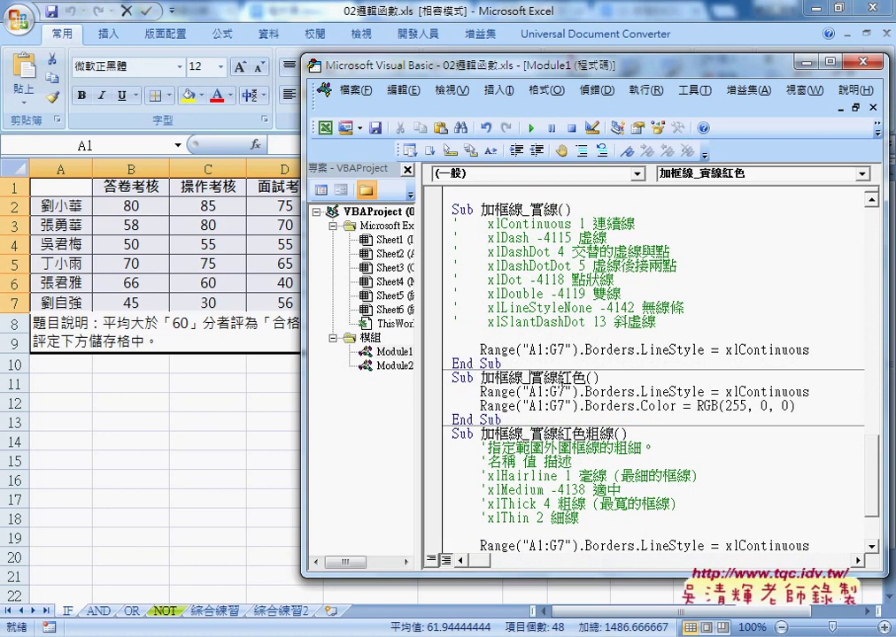
{"action": "left_click_drag", "start_coordinate": [556, 378], "coordinate": [585, 378]}
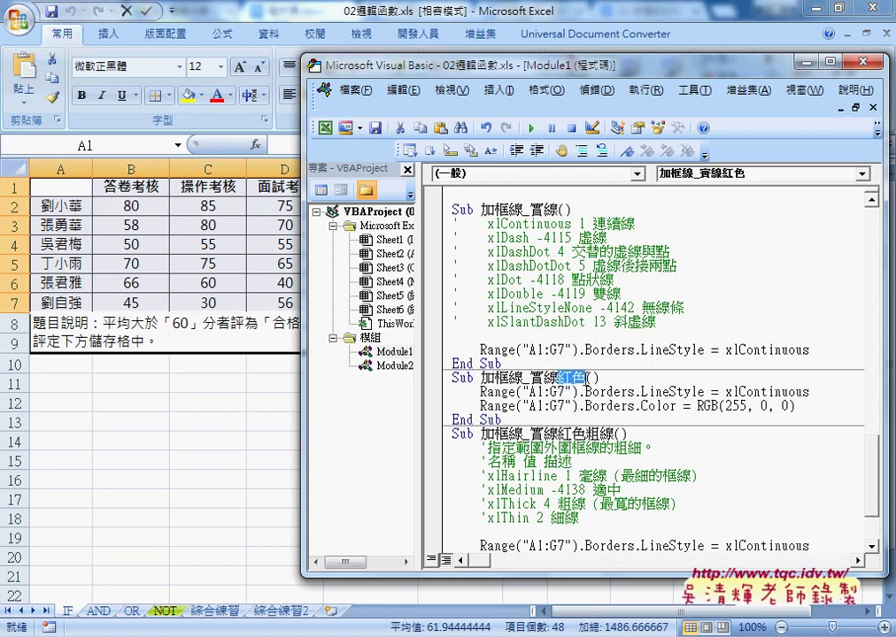
{"action": "mouse_move", "coordinate": [810, 392]}
{"action": "left_mouse_down"}
{"action": "mouse_move", "coordinate": [642, 392]}
{"action": "mouse_move", "coordinate": [679, 407]}
{"action": "mouse_move", "coordinate": [798, 407]}
{"action": "left_mouse_up"}
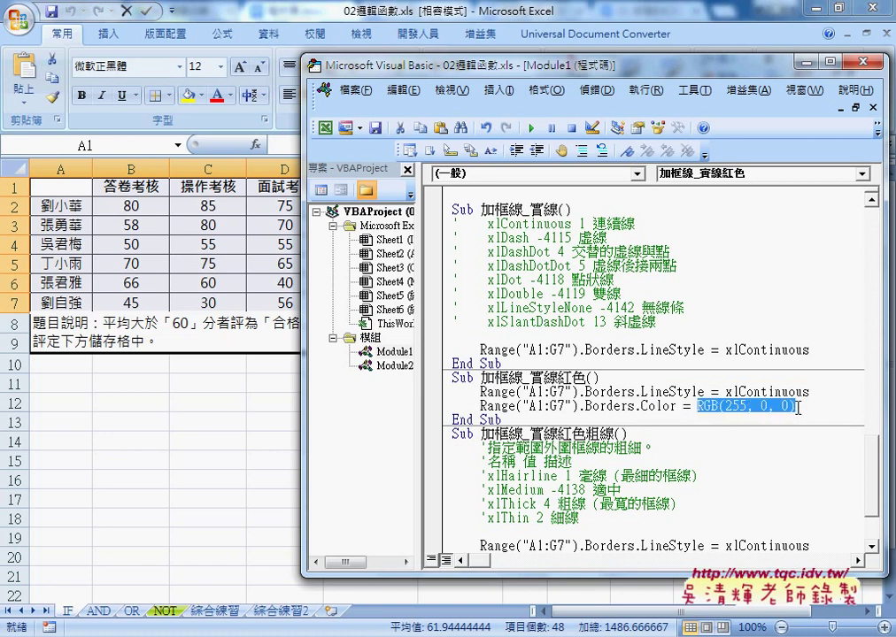
{"action": "left_click_drag", "start_coordinate": [578, 407], "coordinate": [480, 408]}
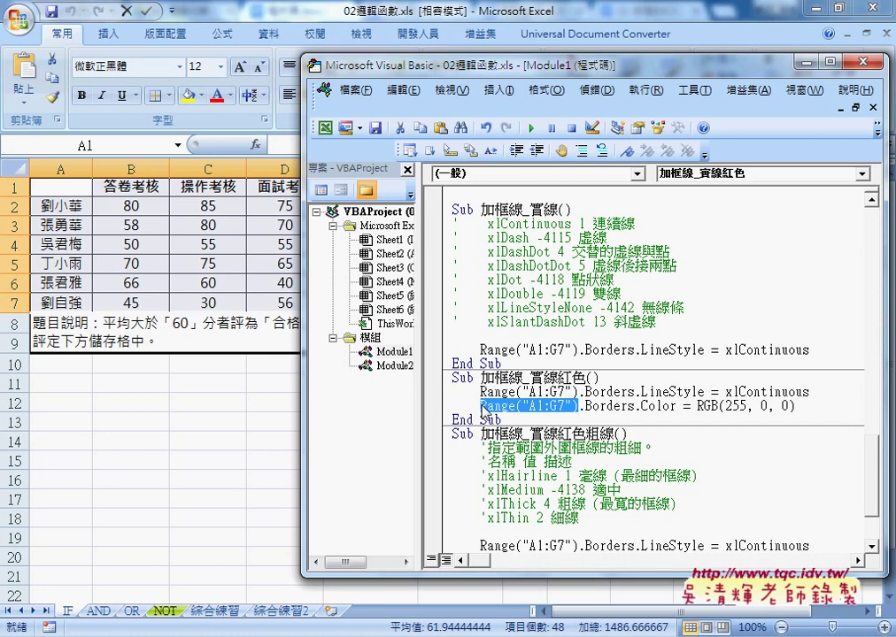
Run the macro from inside its code and check the red solid borders on the A1:G7 table
{"action": "left_click", "coordinate": [536, 391]}
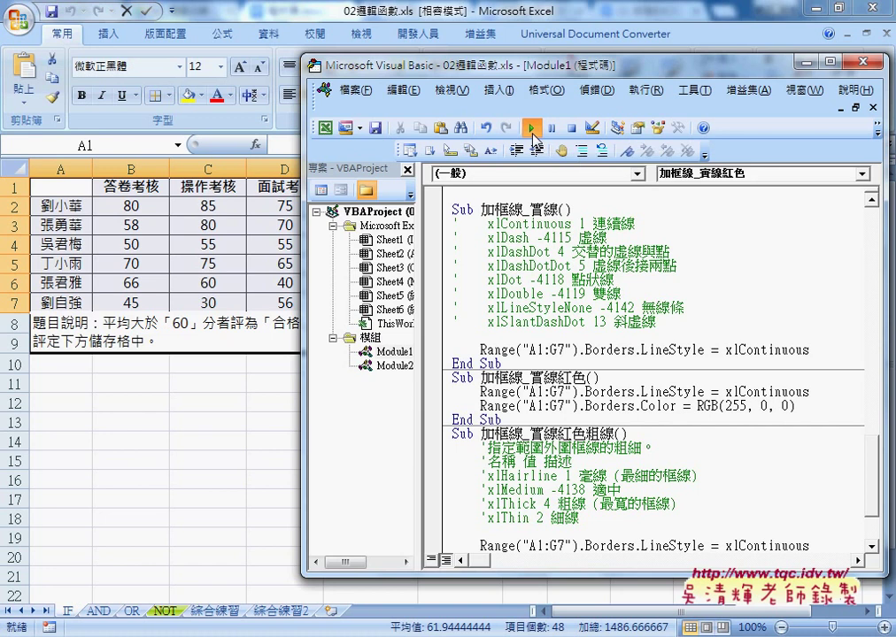
{"action": "left_click", "coordinate": [531, 128]}
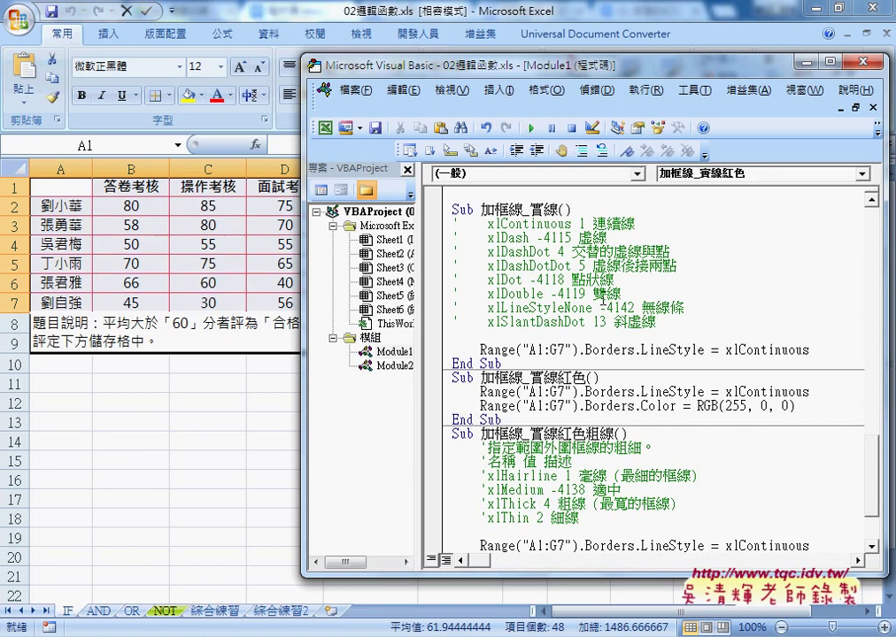
{"action": "scroll", "coordinate": [658, 363], "scroll_direction": "down", "scroll_amount": 1}
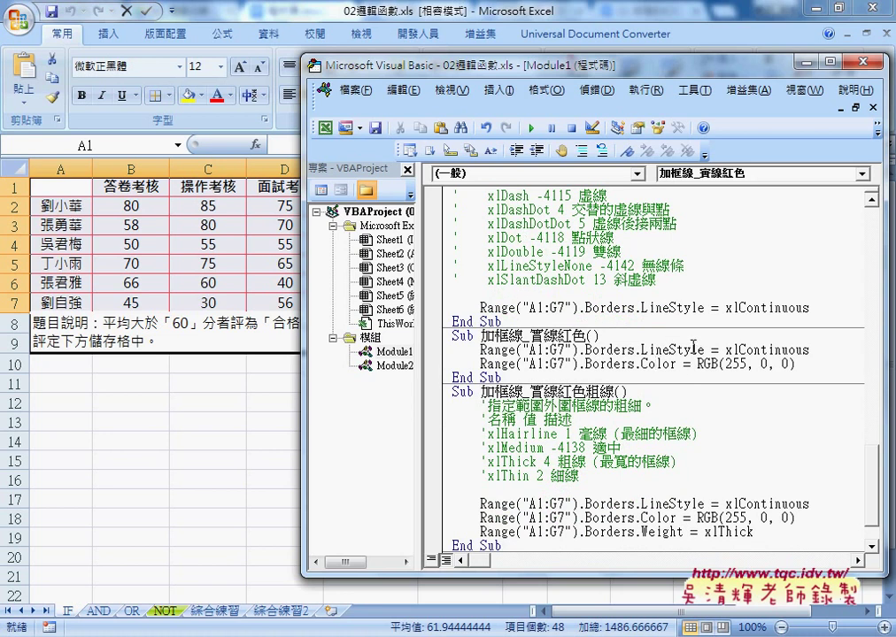
{"action": "left_click_drag", "start_coordinate": [453, 337], "coordinate": [513, 377]}
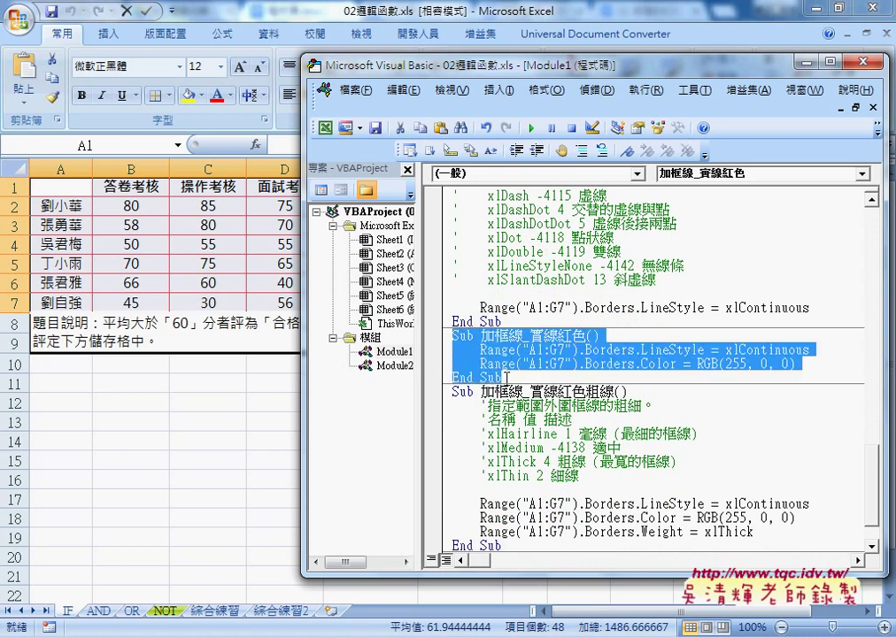